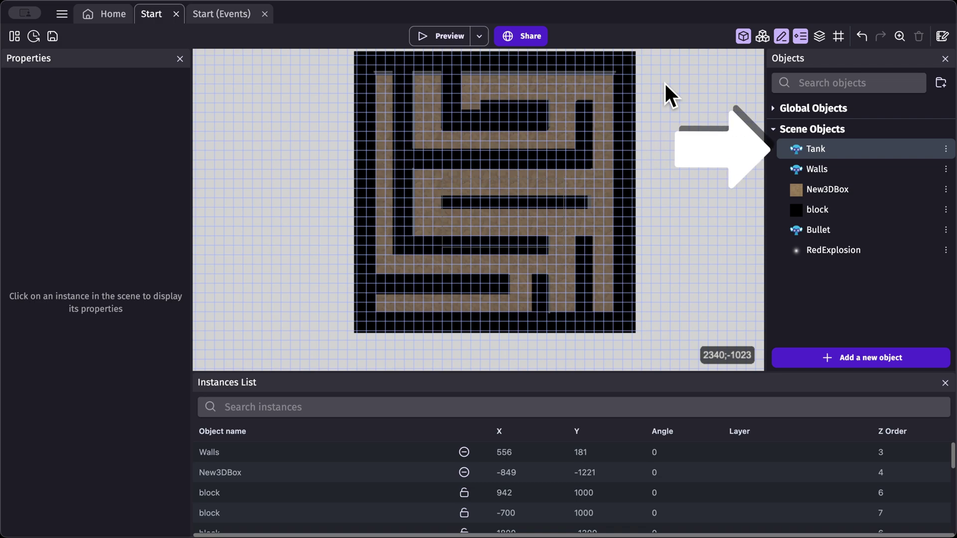
# Review the model, orientation and size properties of the Tank and Walls objects.
pyautogui.doubleClick(823, 153)
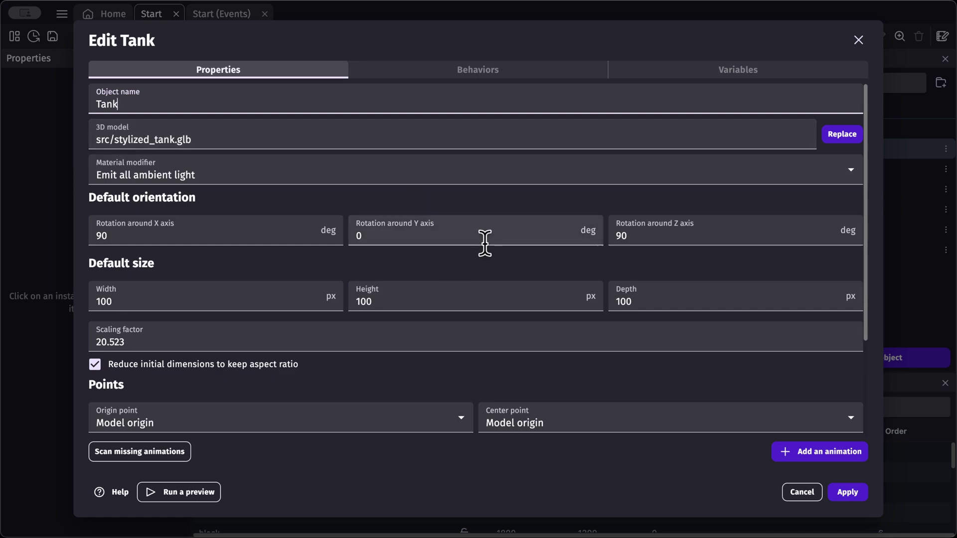
pyautogui.press('Escape')
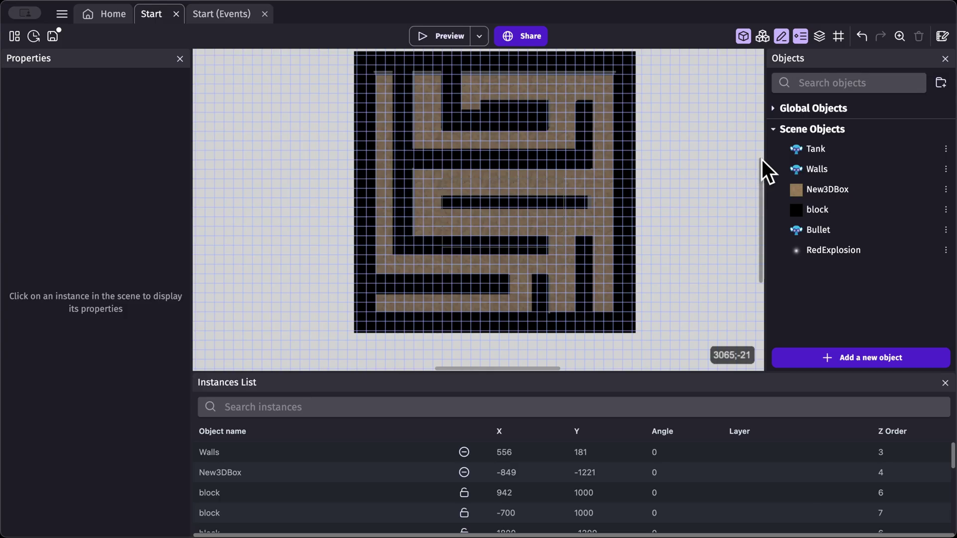
pyautogui.doubleClick(812, 171)
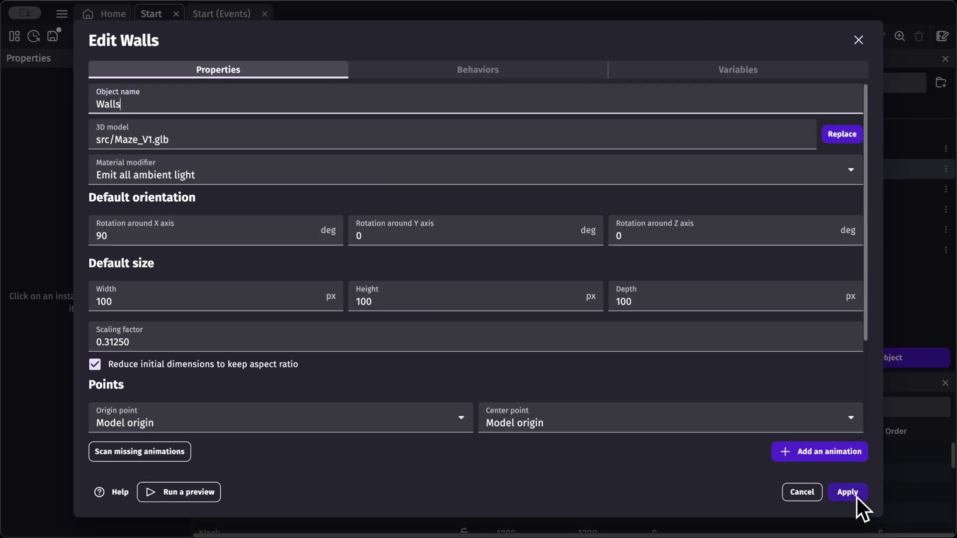
pyautogui.click(892, 530)
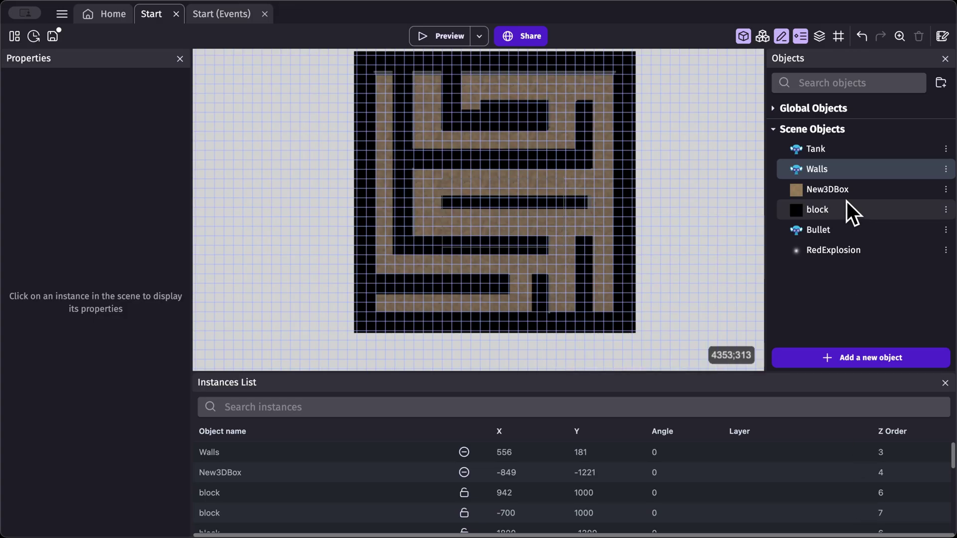
# Review the size, material and face image properties of the New3DBox and block objects.
pyautogui.doubleClick(826, 185)
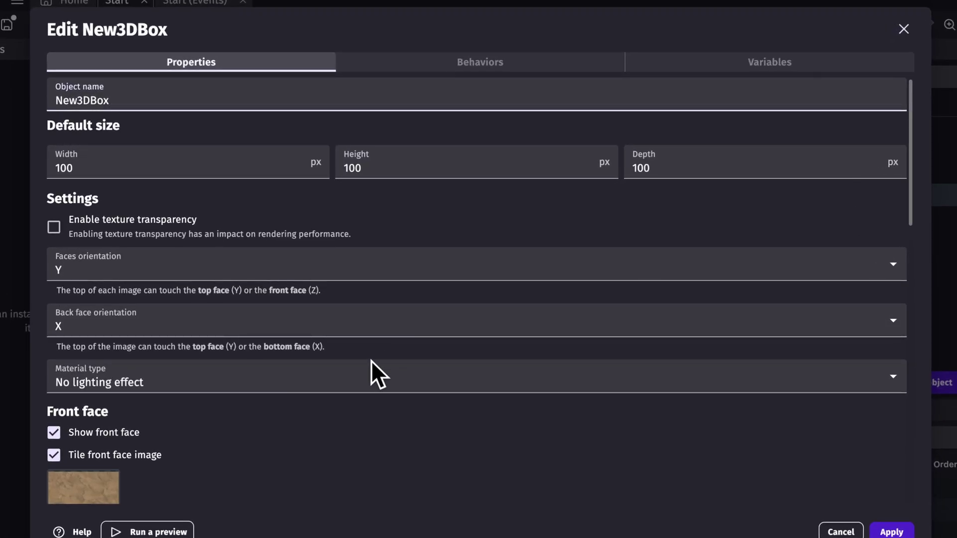
pyautogui.scroll(-4, 373, 371)
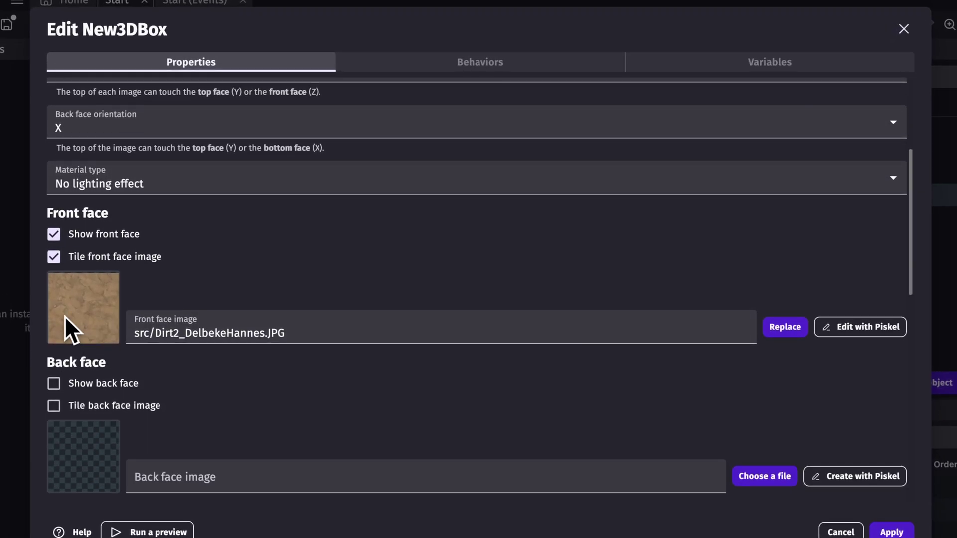
pyautogui.scroll(5, 70, 315)
pyautogui.press('Escape')
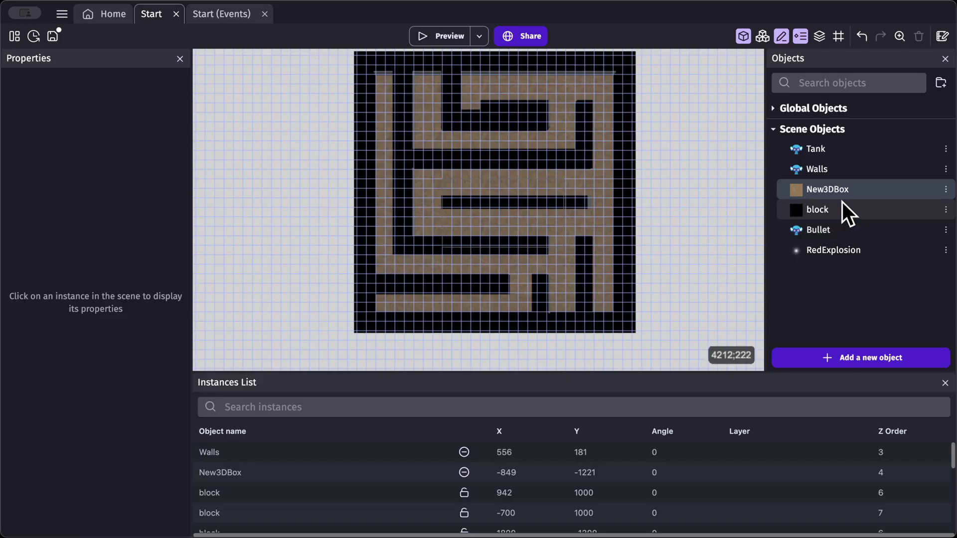
pyautogui.doubleClick(843, 207)
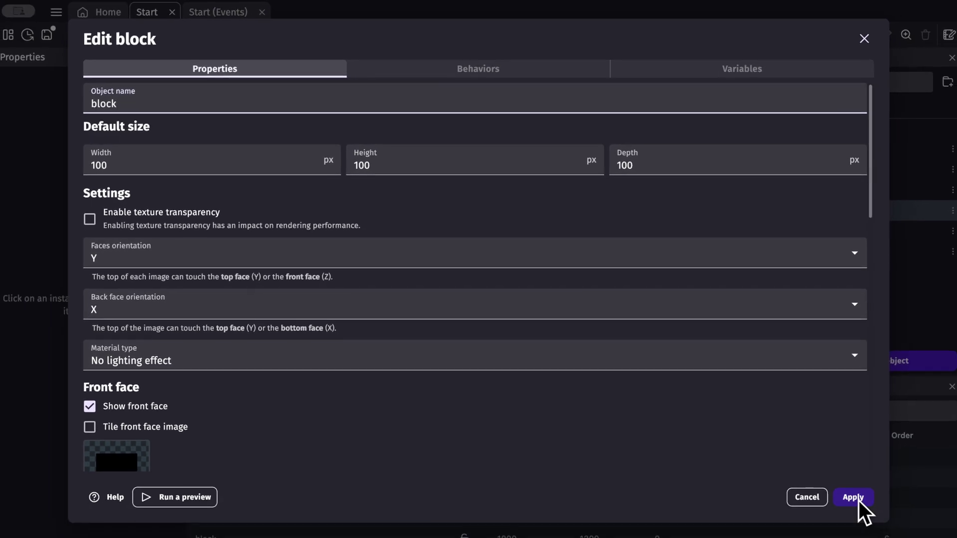
pyautogui.click(853, 498)
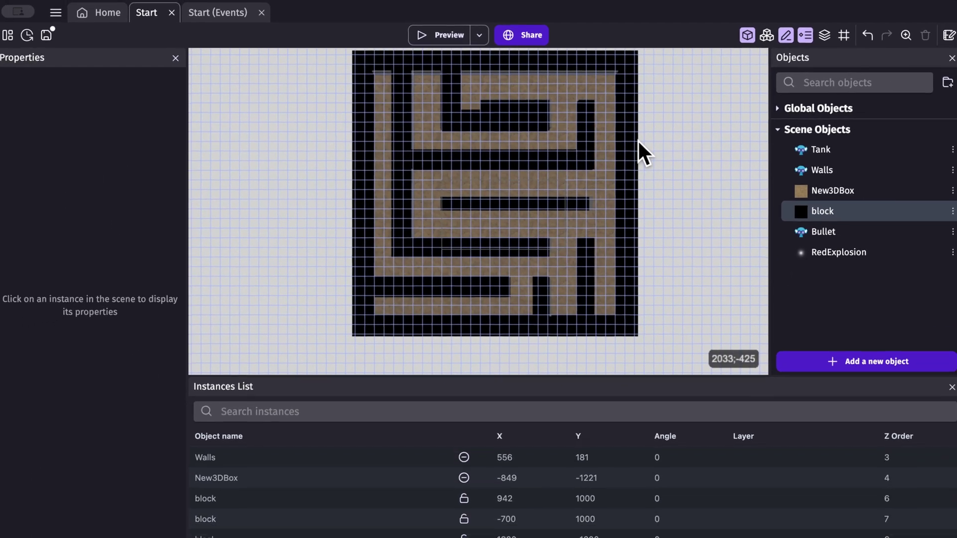
# Review the Bullet object's properties and the extensions installed in the project.
pyautogui.click(812, 232)
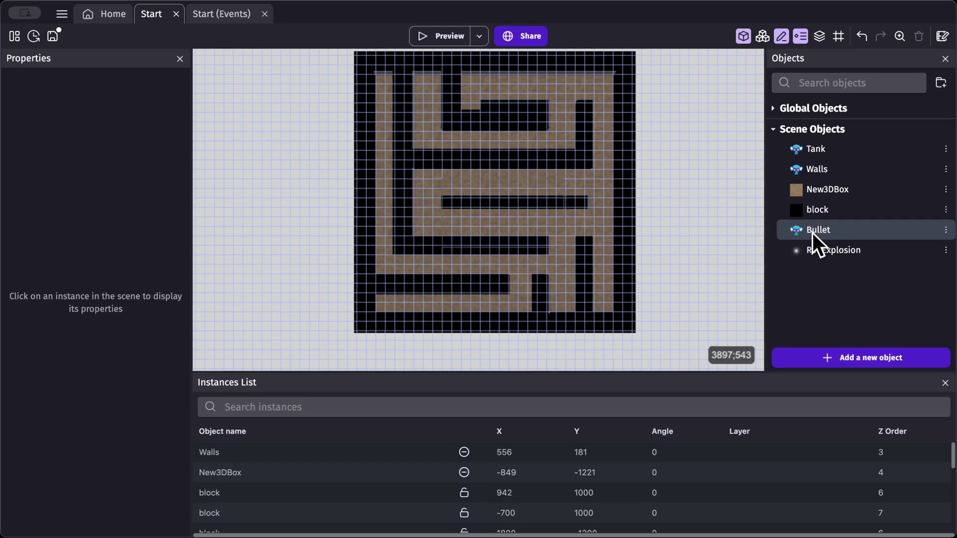
pyautogui.doubleClick(812, 232)
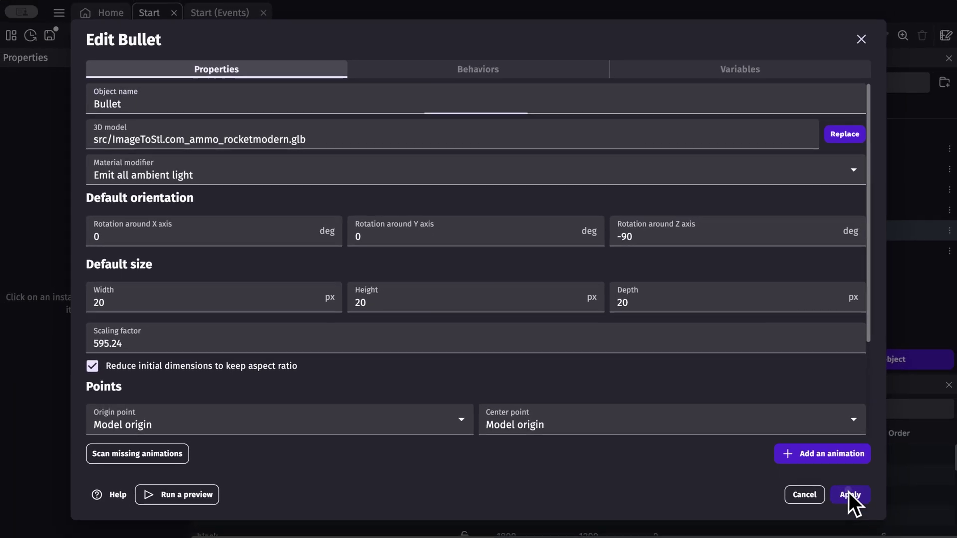
pyautogui.click(891, 532)
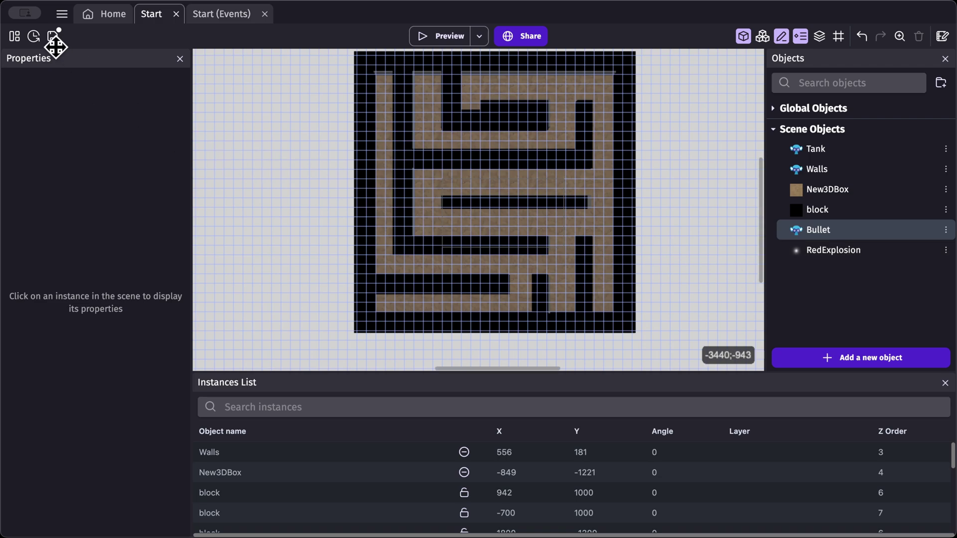
pyautogui.click(11, 37)
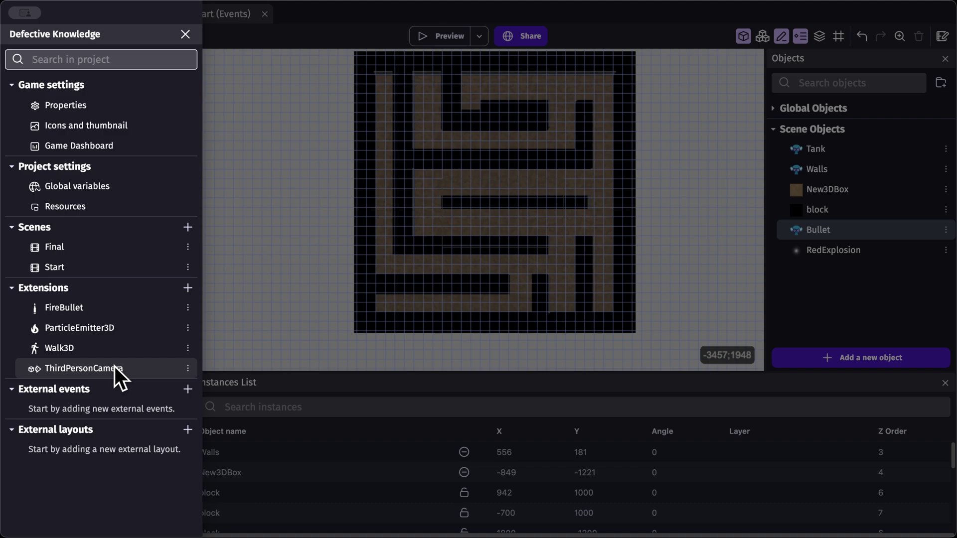
pyautogui.click(402, 241)
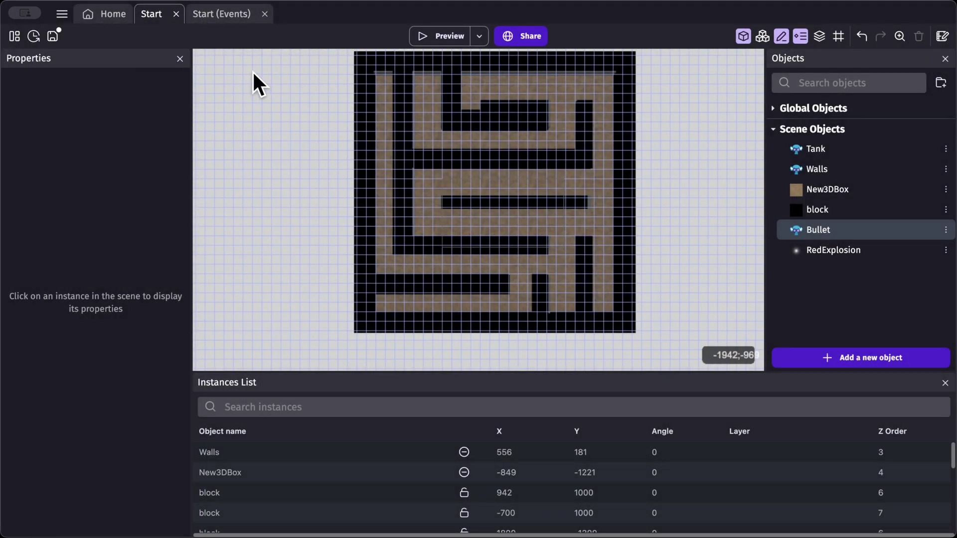
# In the Start scene's events, add an event group named "Move".
pyautogui.click(229, 11)
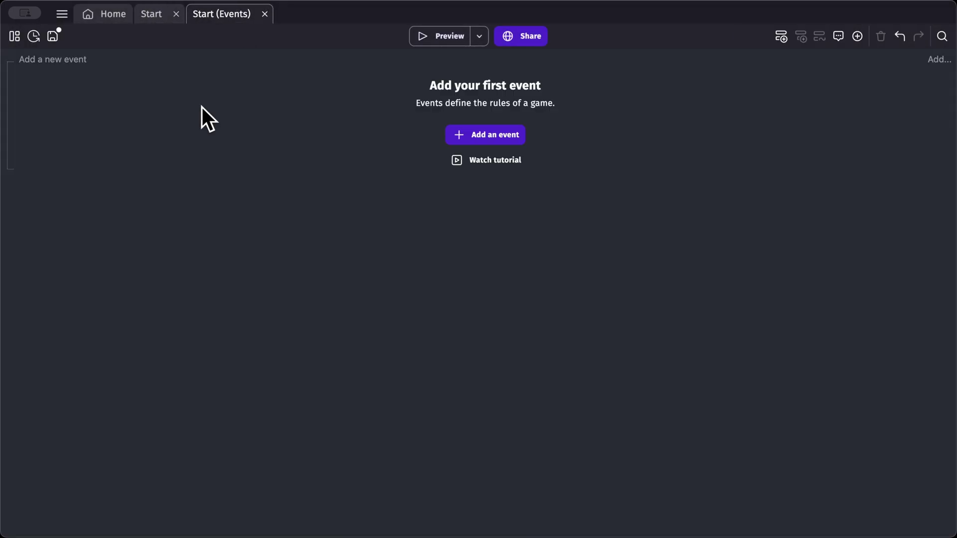
pyautogui.click(939, 60)
pyautogui.click(853, 115)
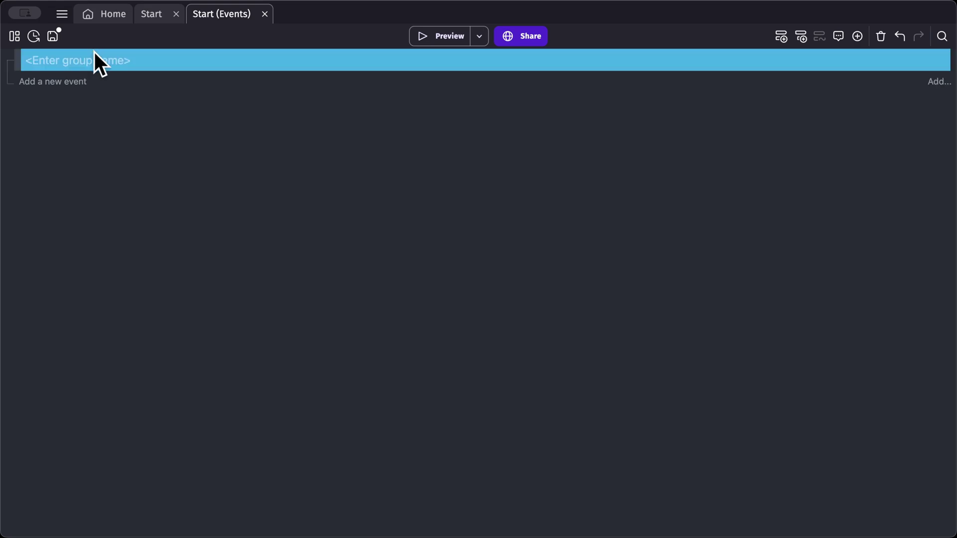
pyautogui.write('Move')
# Add a sub-event to the Move group with a Key pressed condition for the w key.
pyautogui.click(801, 37)
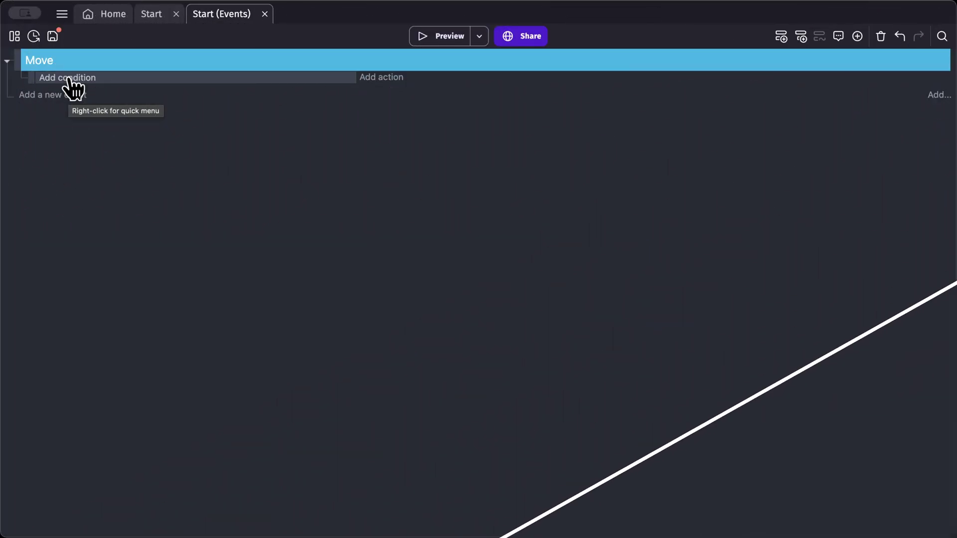
pyautogui.click(67, 80)
pyautogui.write('pressed')
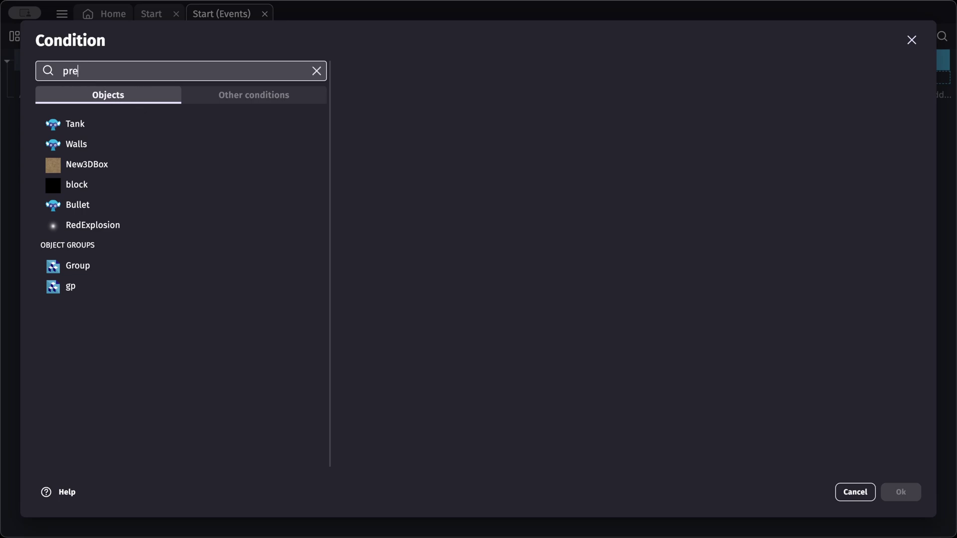
pyautogui.click(132, 114)
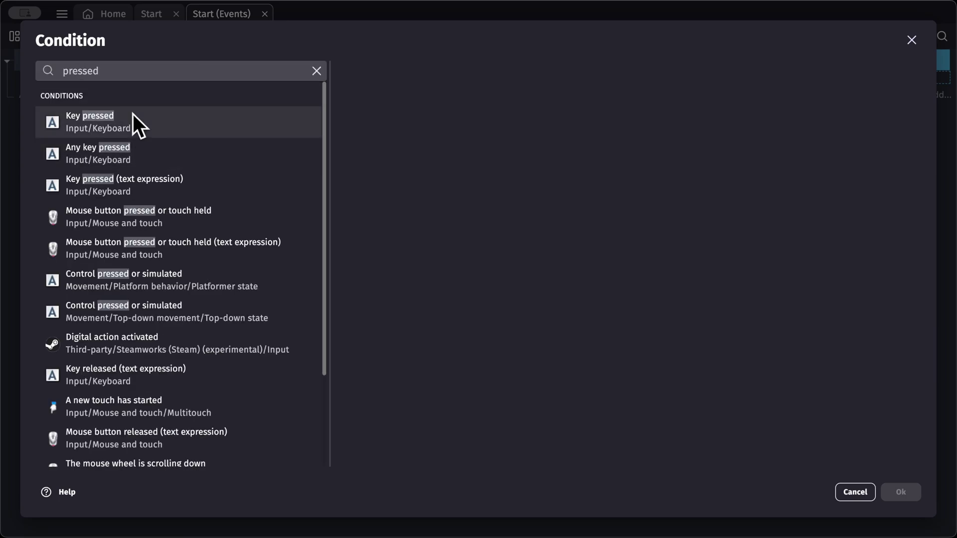
pyautogui.write('w')
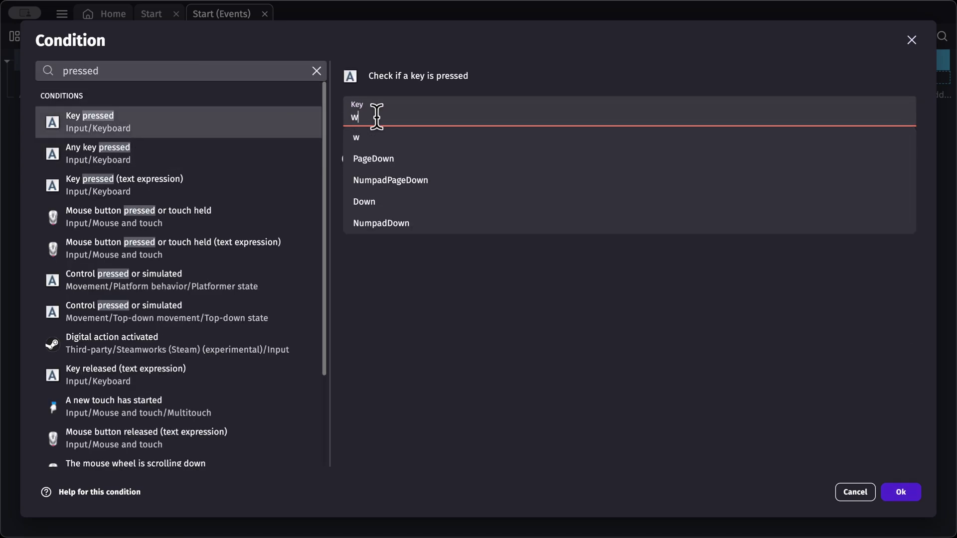
pyautogui.click(376, 142)
pyautogui.click(903, 491)
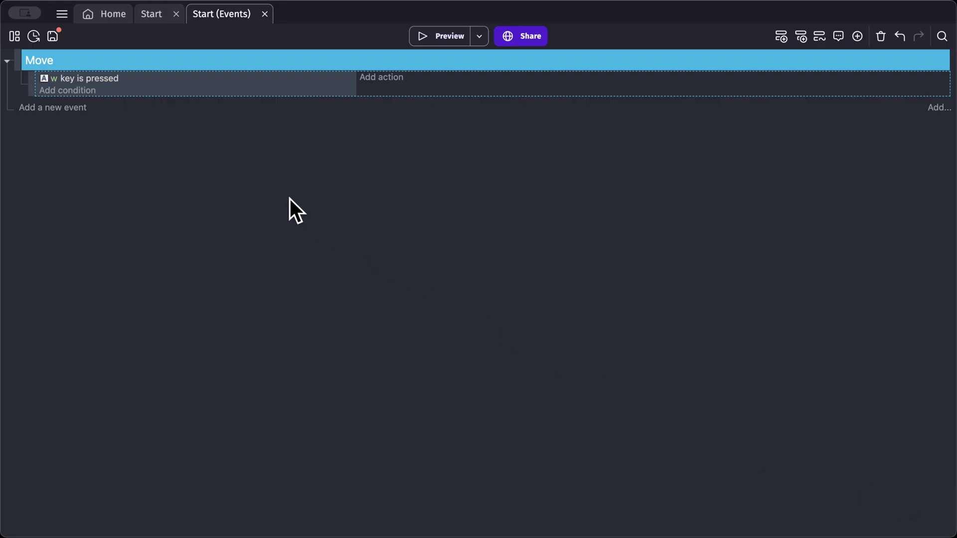
pyautogui.click(382, 81)
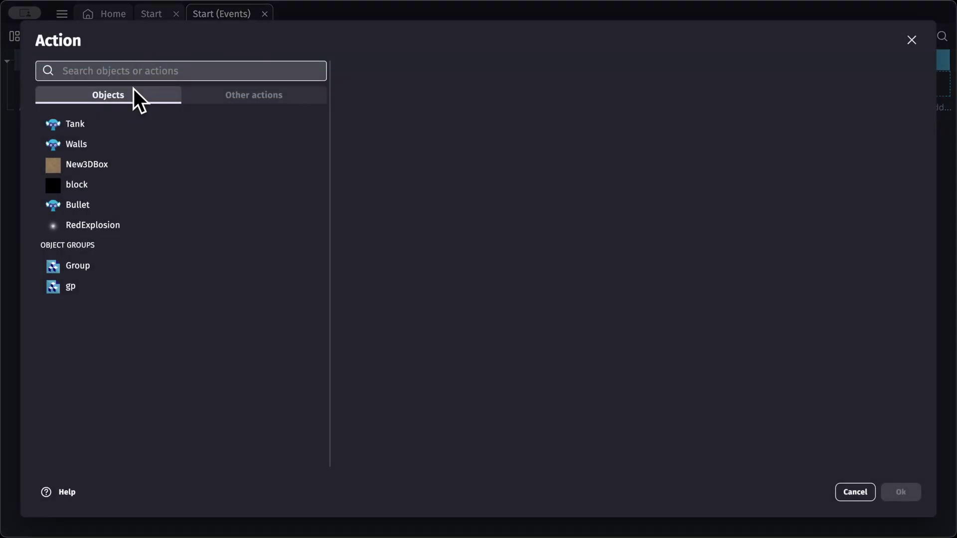
pyautogui.click(117, 119)
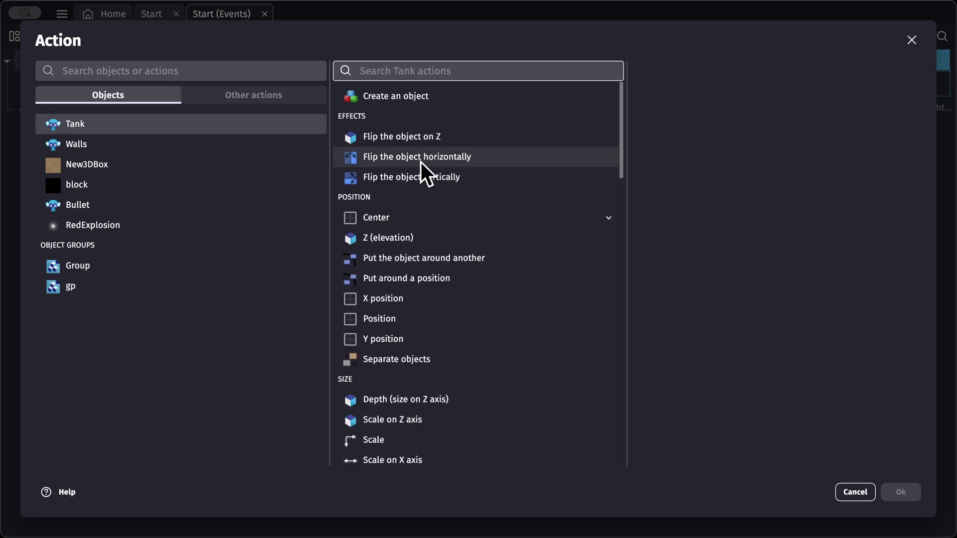
pyautogui.scroll(-2, 420, 163)
pyautogui.scroll(-10, 421, 163)
pyautogui.scroll(8, 421, 163)
pyautogui.scroll(-8, 421, 163)
pyautogui.scroll(10, 421, 163)
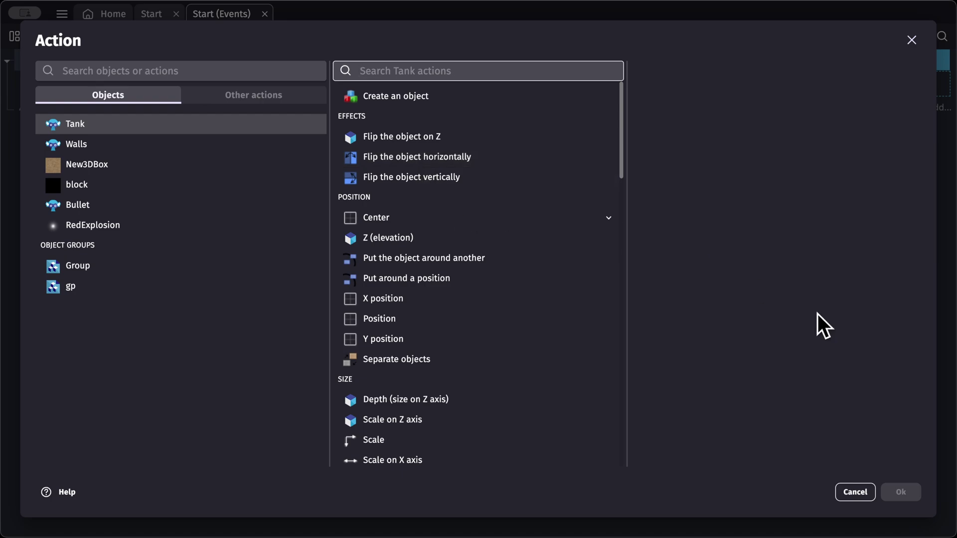
pyautogui.moveTo(859, 494); pyautogui.dragTo(812, 473)
pyautogui.click(854, 491)
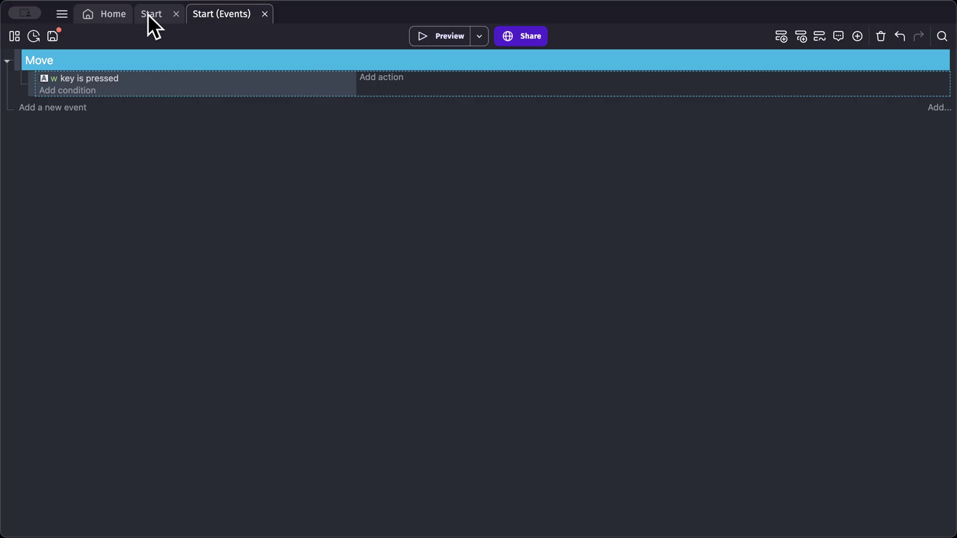
# Add the 3D walk behavior to the Tank object in the Start scene.
pyautogui.click(148, 14)
pyautogui.doubleClick(817, 148)
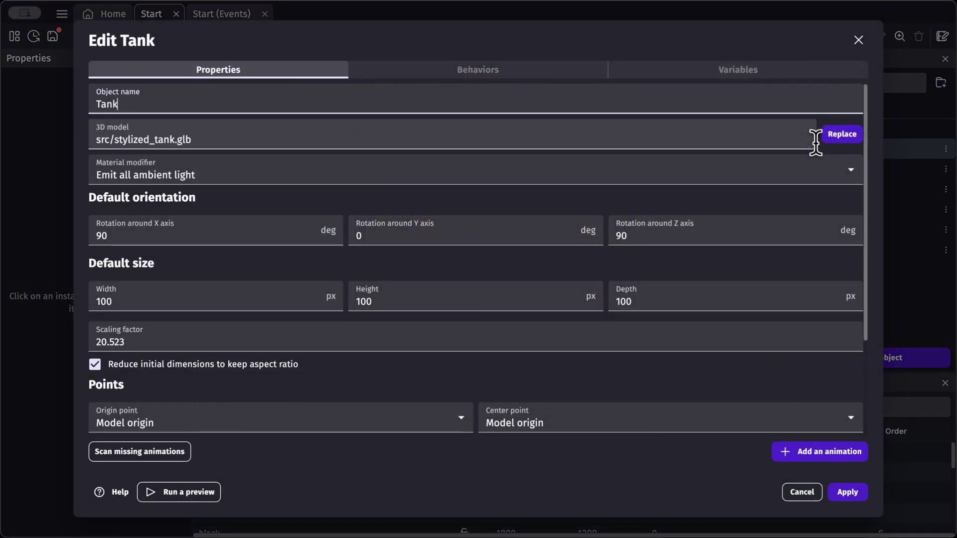
pyautogui.click(520, 70)
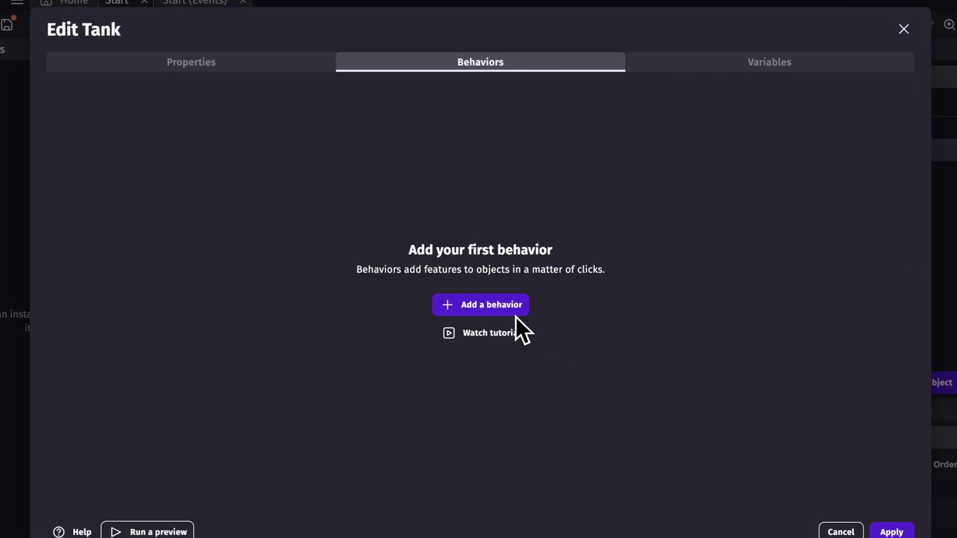
pyautogui.click(500, 307)
pyautogui.scroll(-1, 285, 267)
pyautogui.scroll(-8, 285, 267)
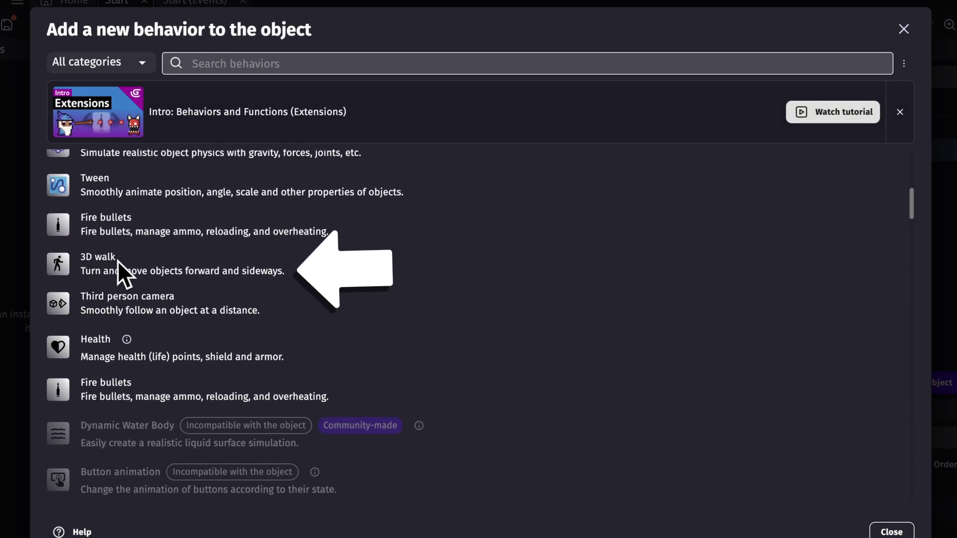
pyautogui.click(107, 257)
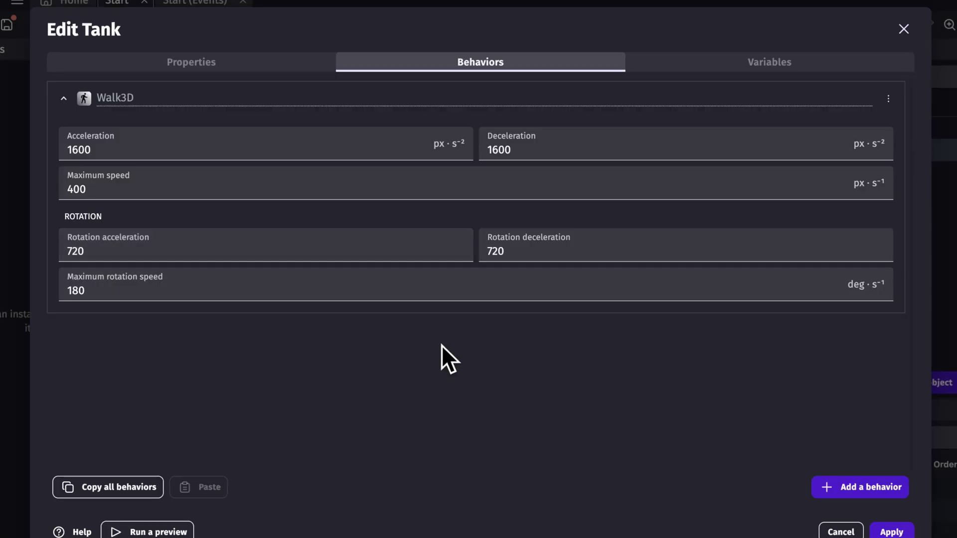
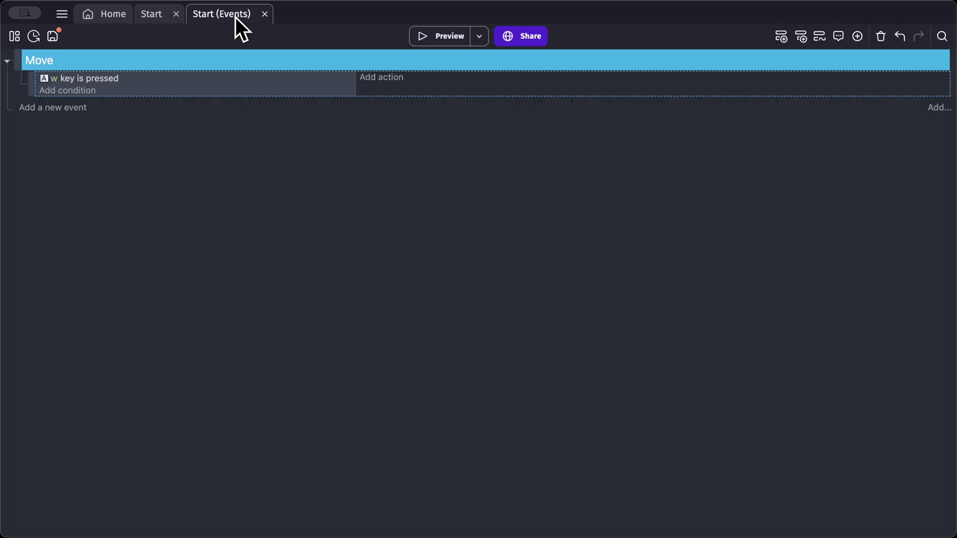
# Add the "Simulate move forward key press" action for Tank to the w key event.
pyautogui.click(393, 75)
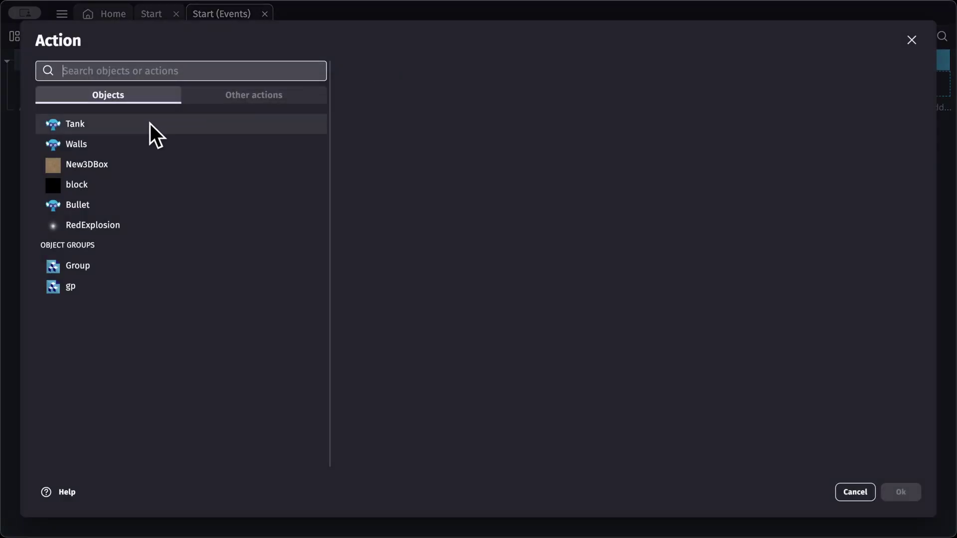
pyautogui.click(150, 124)
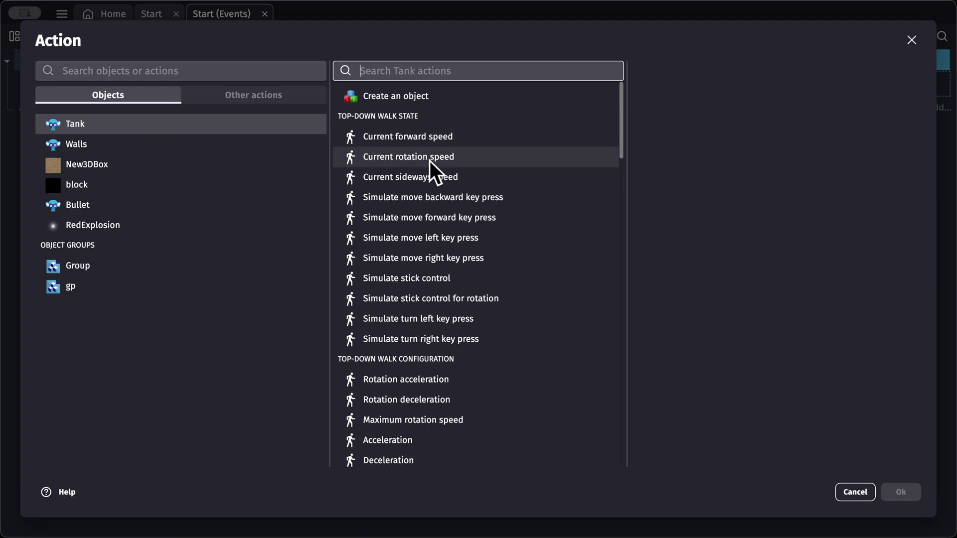
pyautogui.click(433, 218)
pyautogui.click(901, 492)
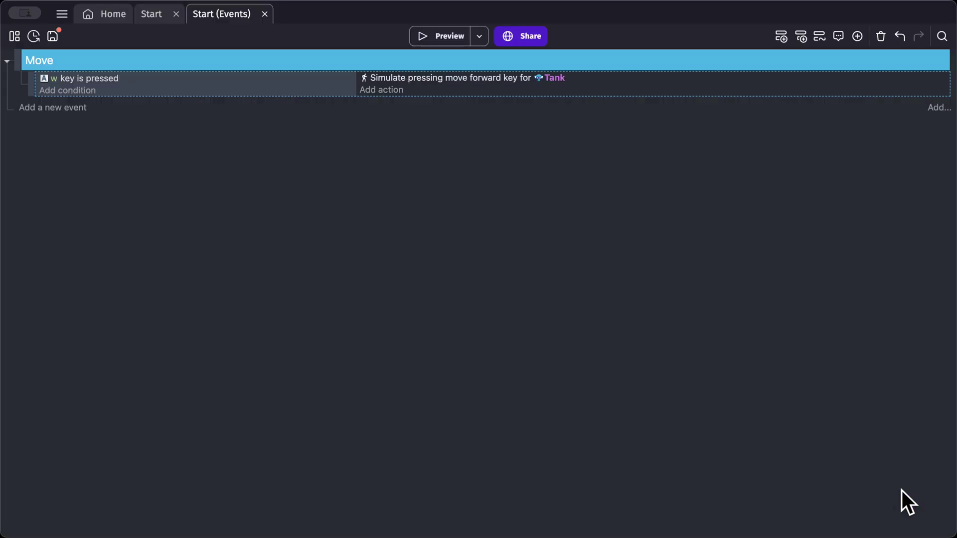
# Duplicate the w key event with its Tank forward-movement action inside the Move group.
pyautogui.rightClick(494, 90)
pyautogui.click(500, 95)
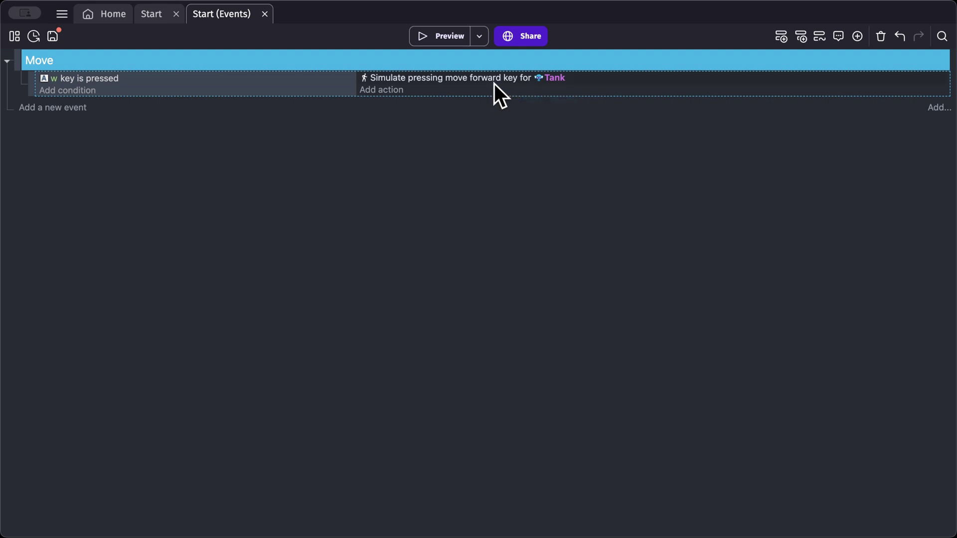
pyautogui.hotkey('ctrl', 'v')
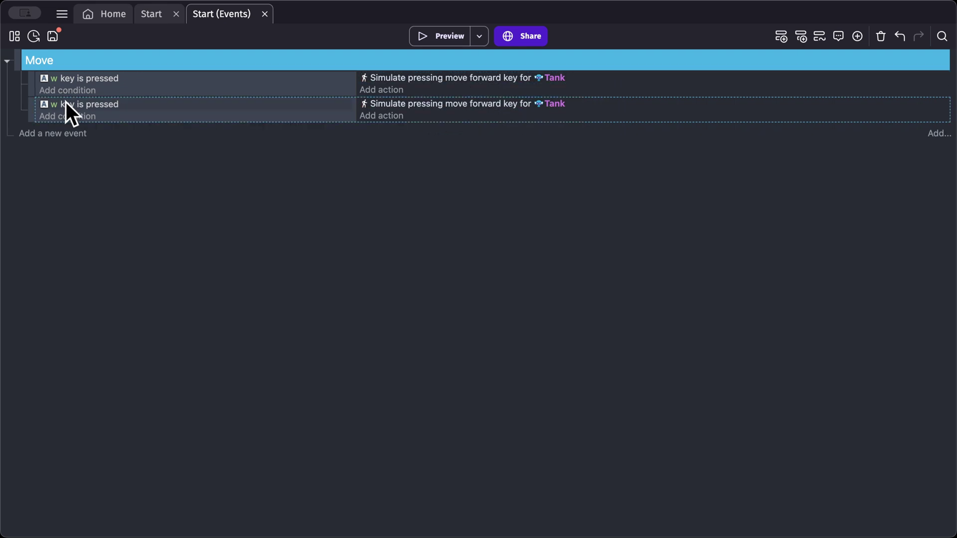
# Set the duplicated event's key to s and its Tank action to "Simulate move backward key press".
pyautogui.click(54, 105)
pyautogui.write('s')
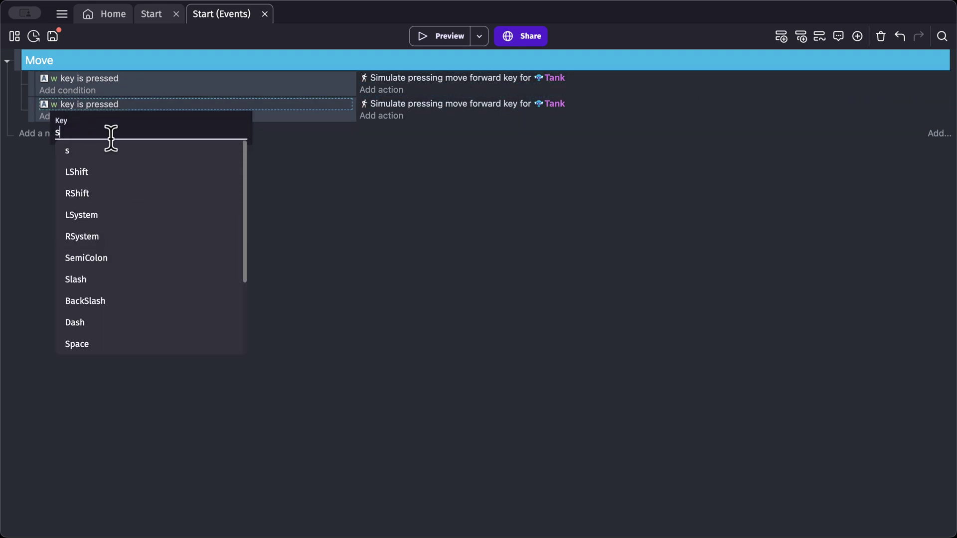
pyautogui.click(439, 135)
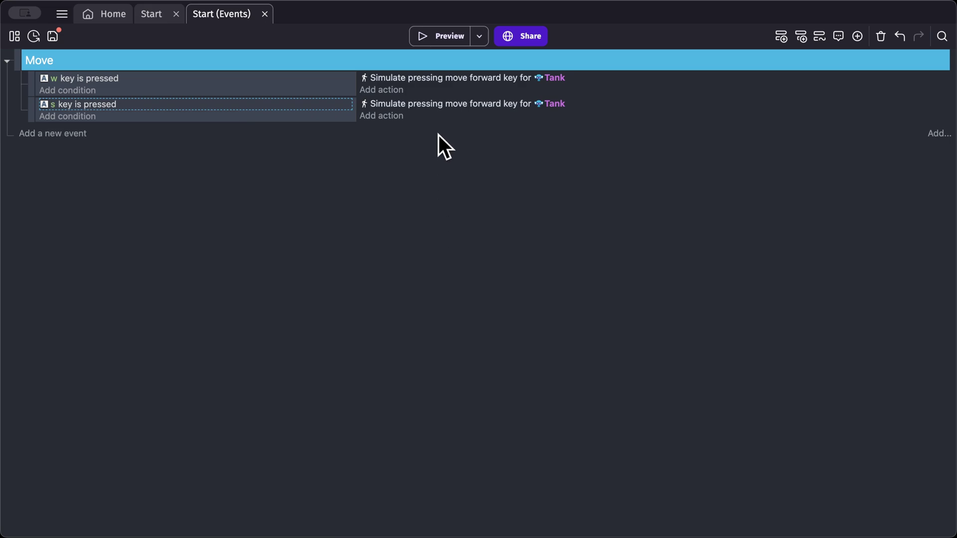
pyautogui.doubleClick(443, 102)
pyautogui.scroll(1, 448, 128)
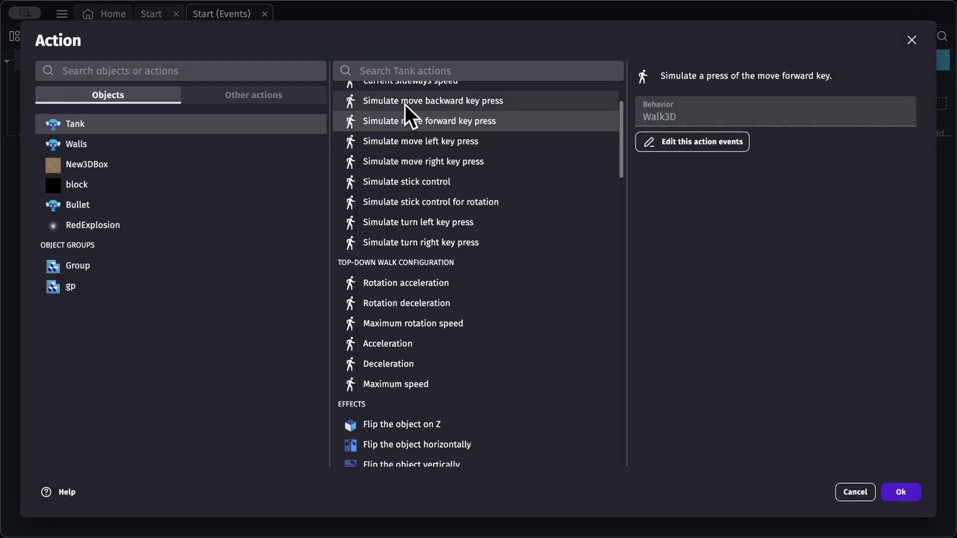
pyautogui.doubleClick(455, 103)
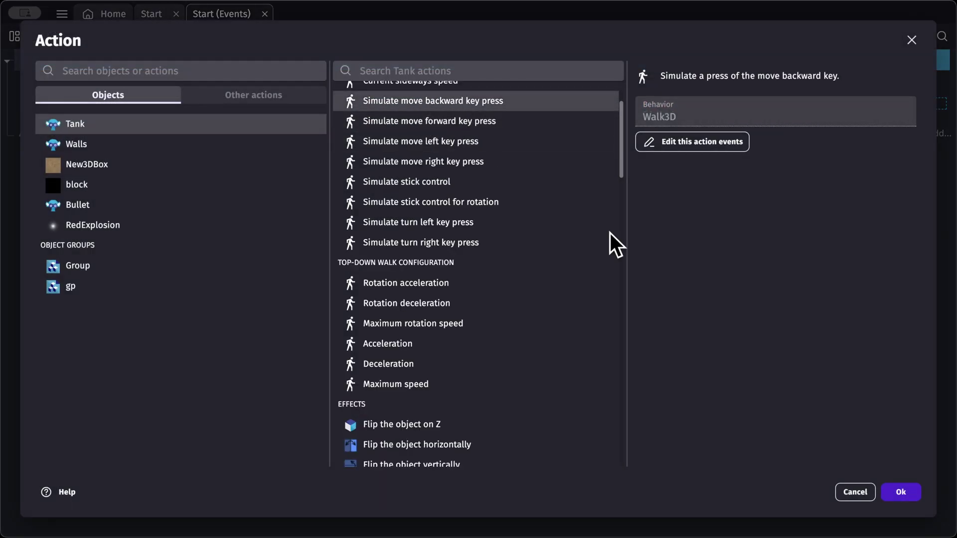
# Paste another copy of the w key event, place it below the s key event and set its key to d.
pyautogui.rightClick(513, 119)
pyautogui.click(531, 154)
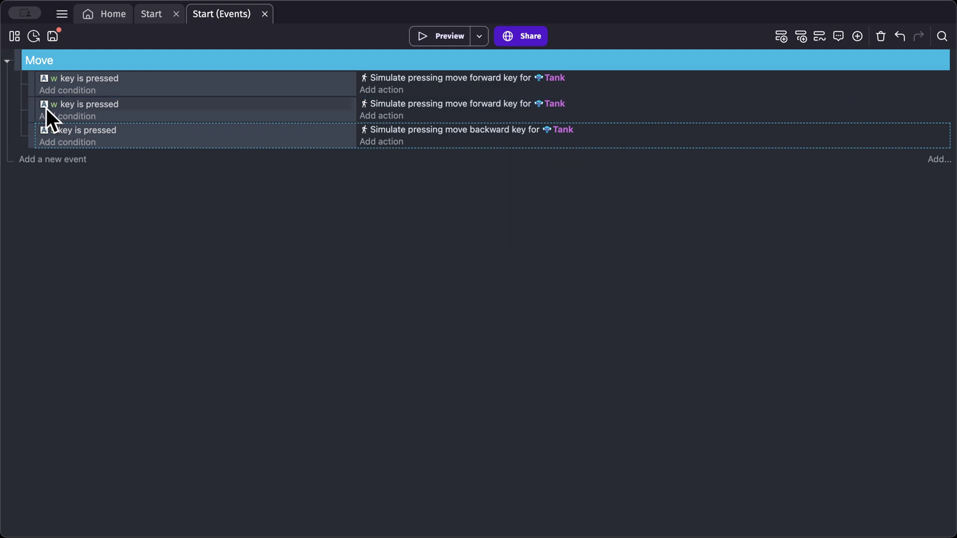
pyautogui.moveTo(35, 109); pyautogui.dragTo(36, 141)
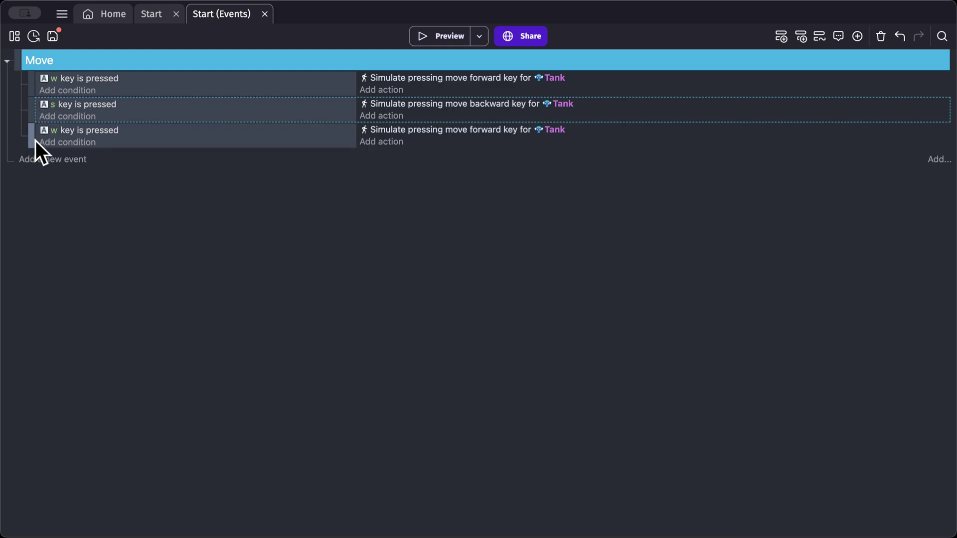
pyautogui.click(55, 132)
pyautogui.write('d')
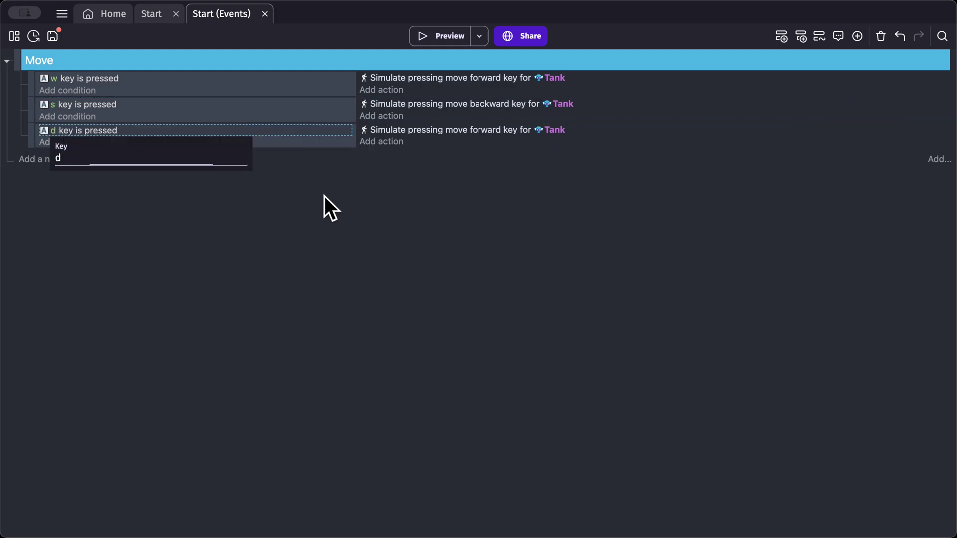
pyautogui.click(325, 196)
# Change the d key event's Tank action to "Simulate turn right key press".
pyautogui.doubleClick(450, 130)
pyautogui.scroll(1, 381, 184)
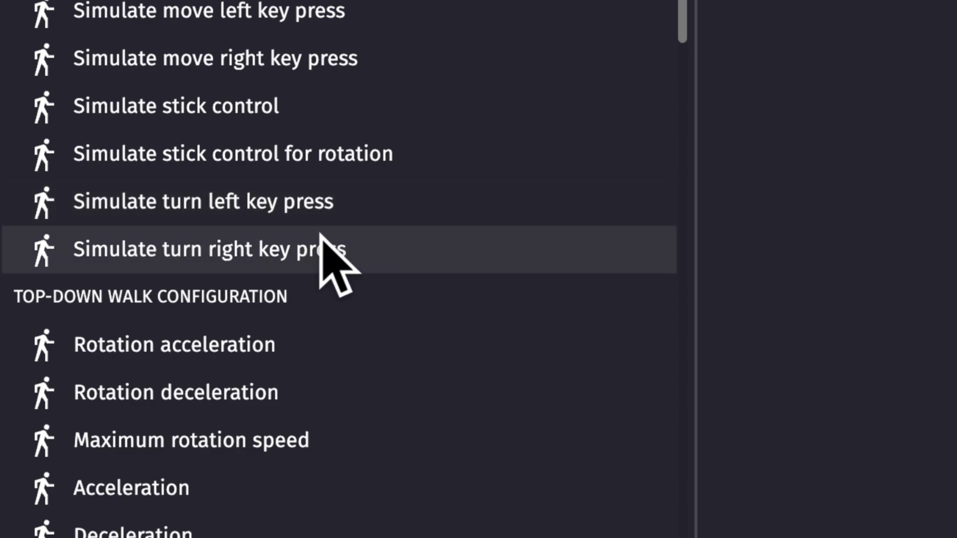
pyautogui.scroll(1, 279, 200)
pyautogui.scroll(1, 260, 165)
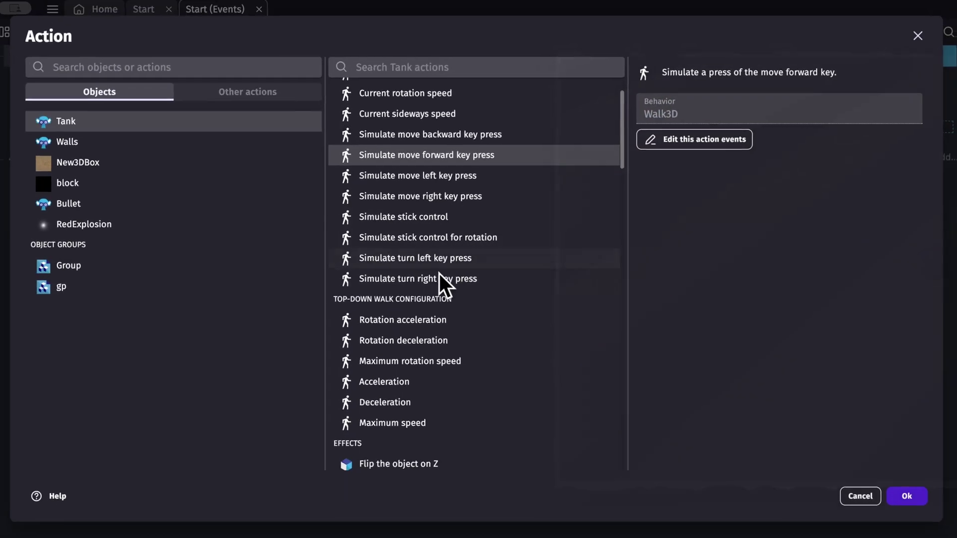
pyautogui.click(261, 290)
pyautogui.click(906, 495)
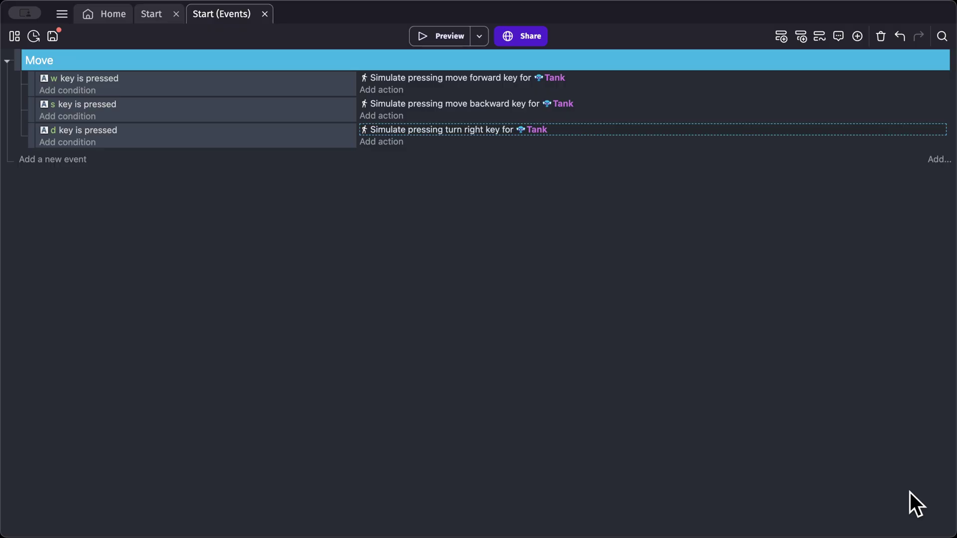
# Paste a copy of the w key event above the d key event and set its key to a.
pyautogui.click(429, 148)
pyautogui.rightClick(429, 148)
pyautogui.click(453, 183)
pyautogui.click(54, 131)
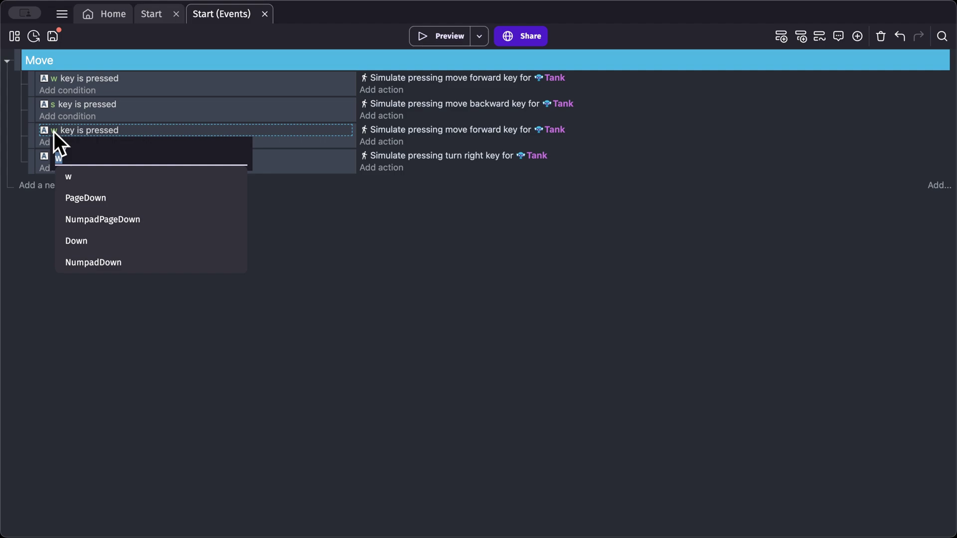
pyautogui.write('a')
pyautogui.click(100, 186)
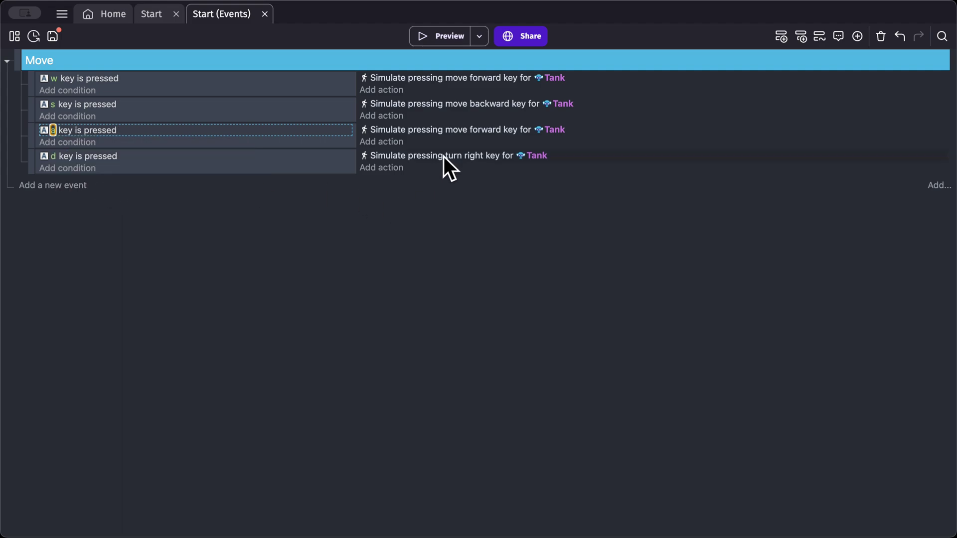
# Change the a key event's Tank action to "Simulate turn left key press".
pyautogui.doubleClick(500, 131)
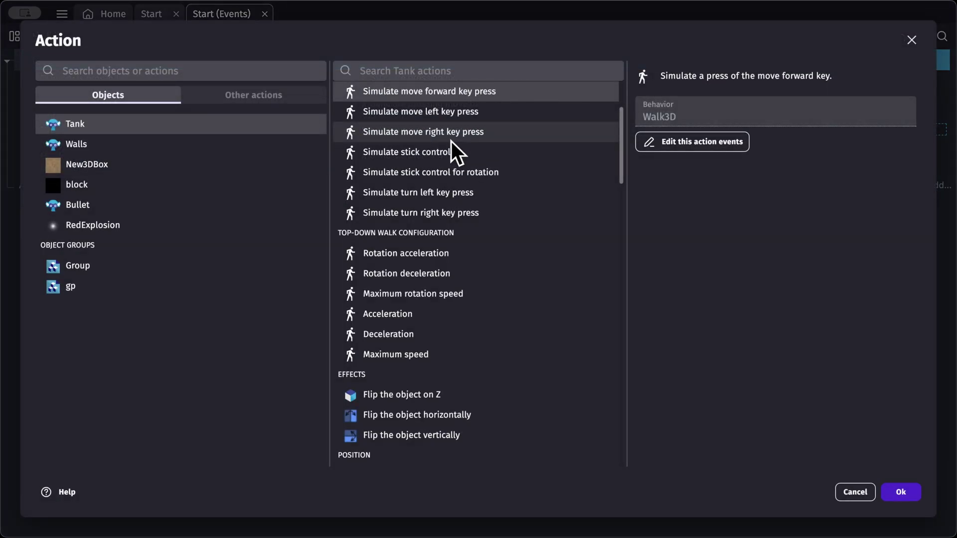
pyautogui.scroll(1, 451, 150)
pyautogui.click(429, 249)
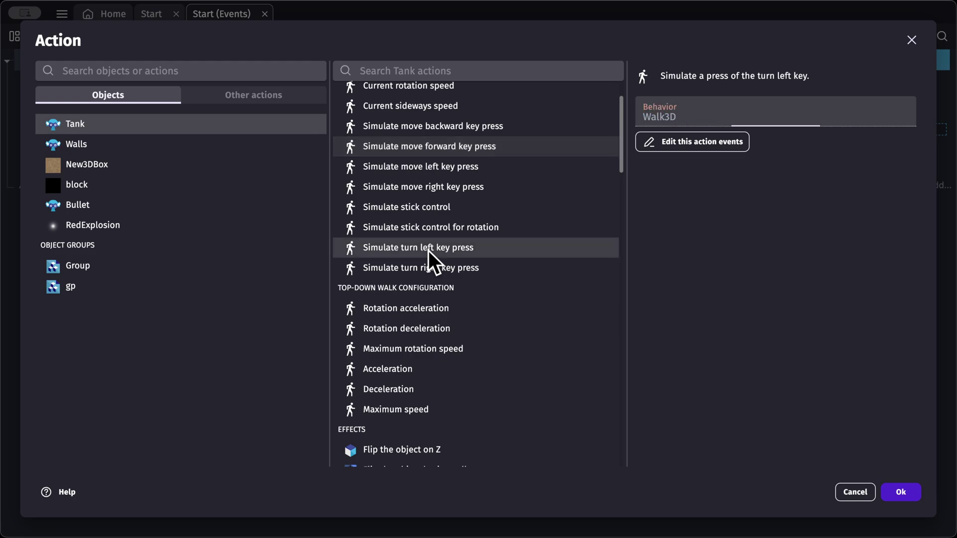
pyautogui.click(908, 496)
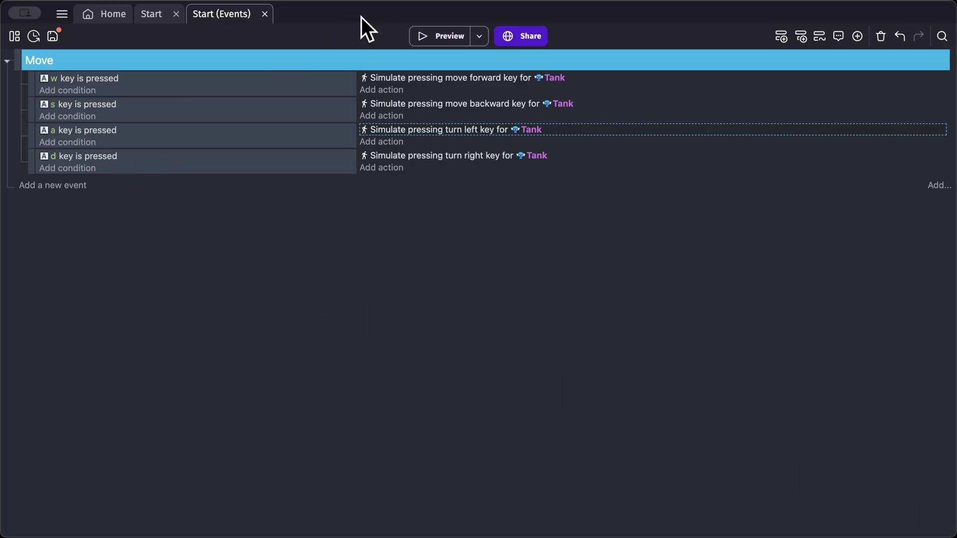
# Preview the game, close the preview and place a Tank instance in the maze's middle corridor in the Start scene.
pyautogui.click(429, 35)
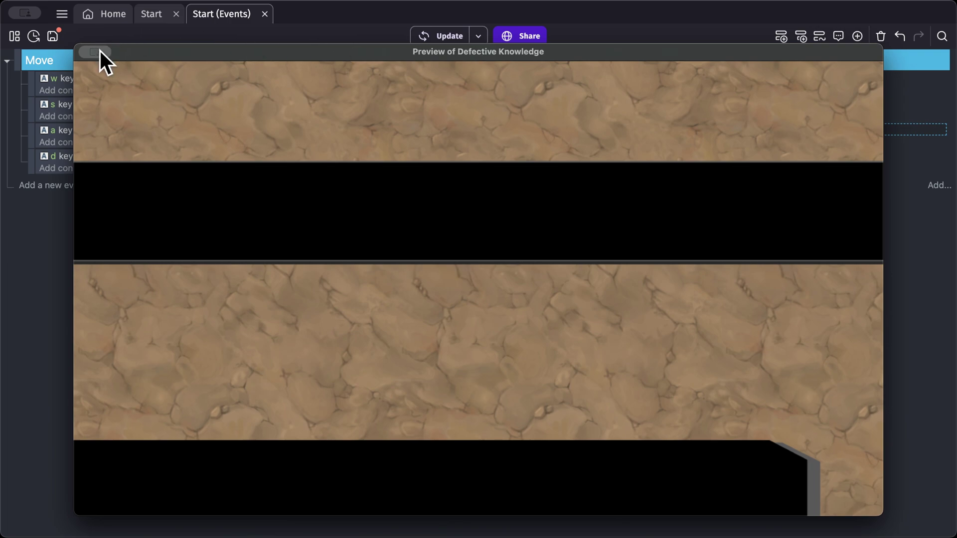
pyautogui.press('super+w')
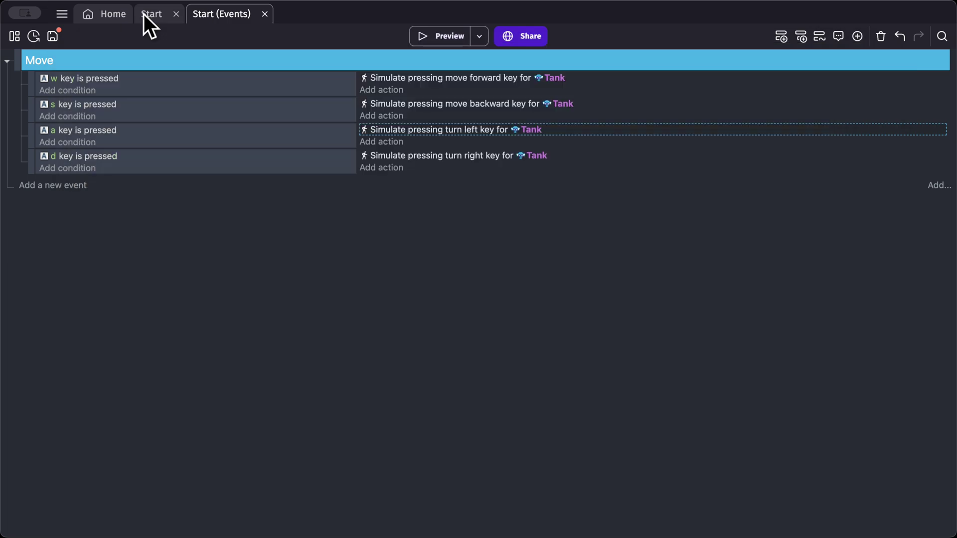
pyautogui.click(143, 15)
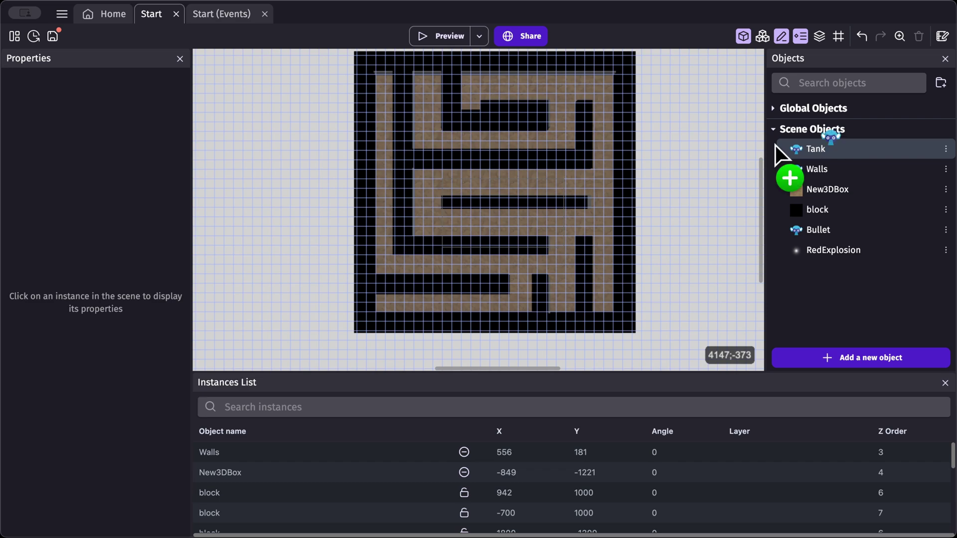
pyautogui.moveTo(489, 172); pyautogui.dragTo(497, 181)
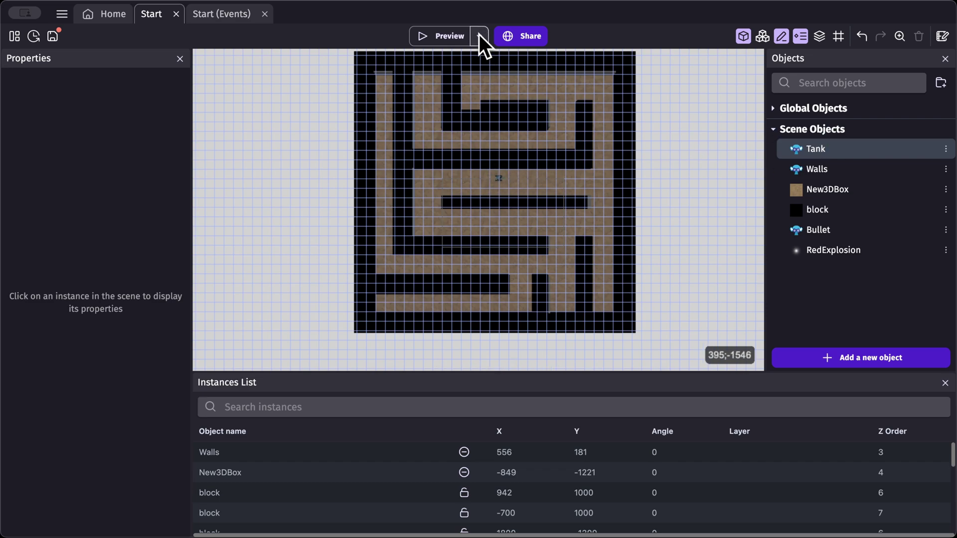
# Preview the game, test driving and turning the tank in the maze, and close the preview.
pyautogui.click(462, 35)
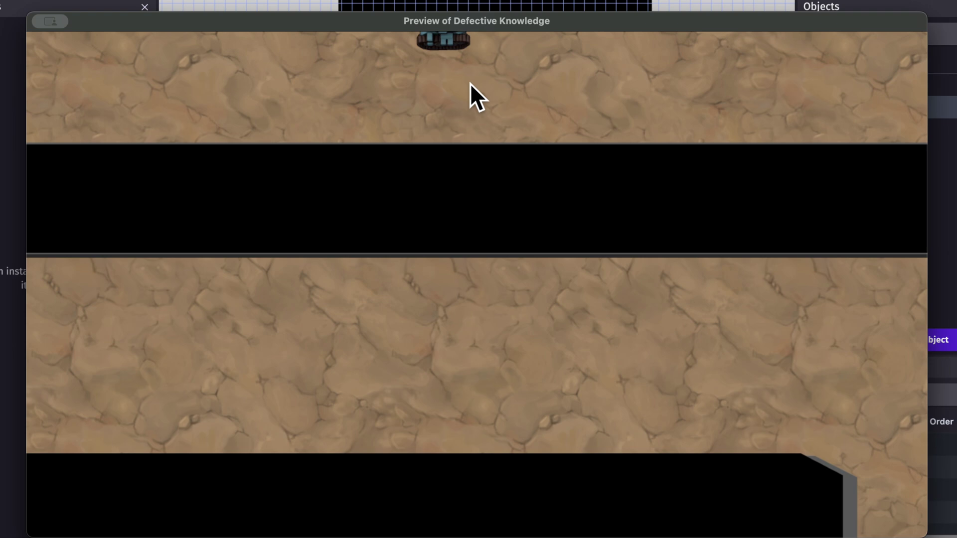
pyautogui.press('Left')
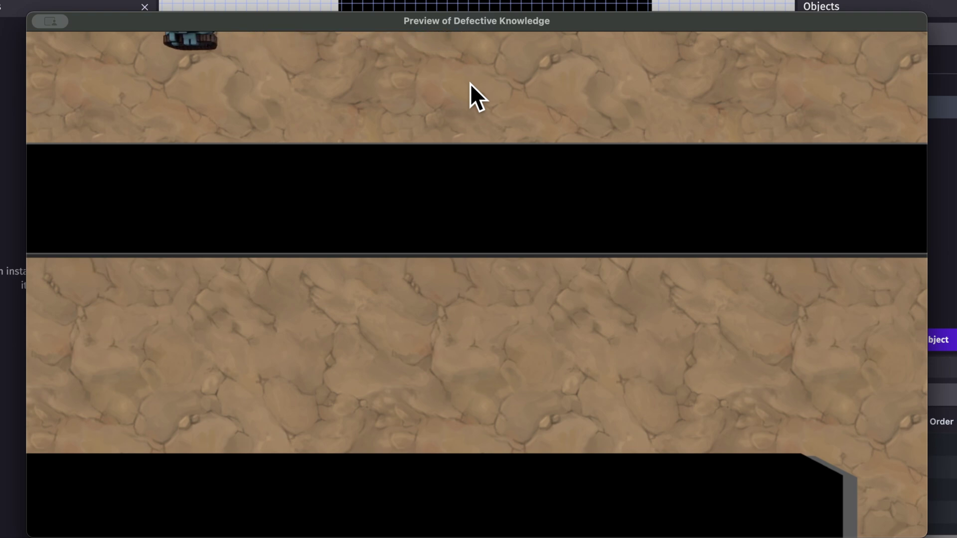
pyautogui.press('Right')
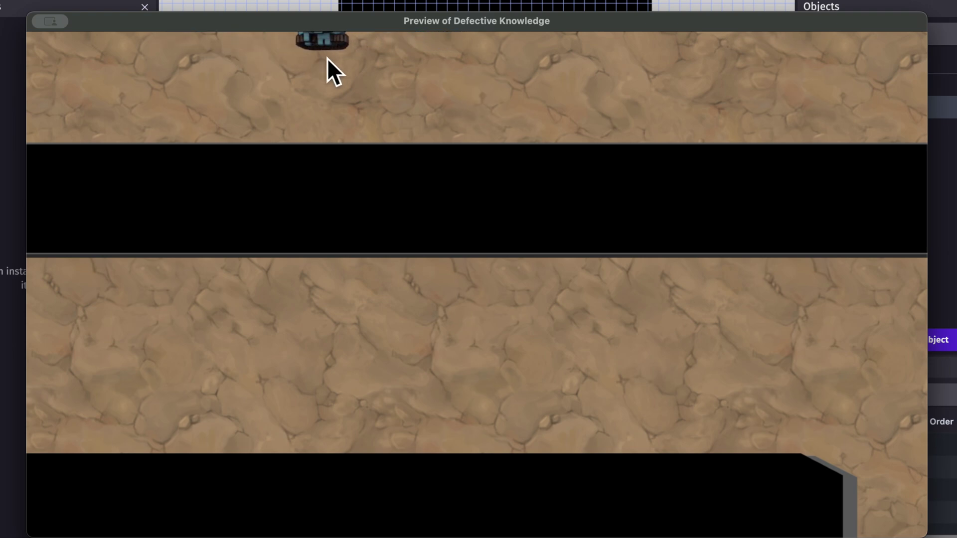
pyautogui.press('Down')
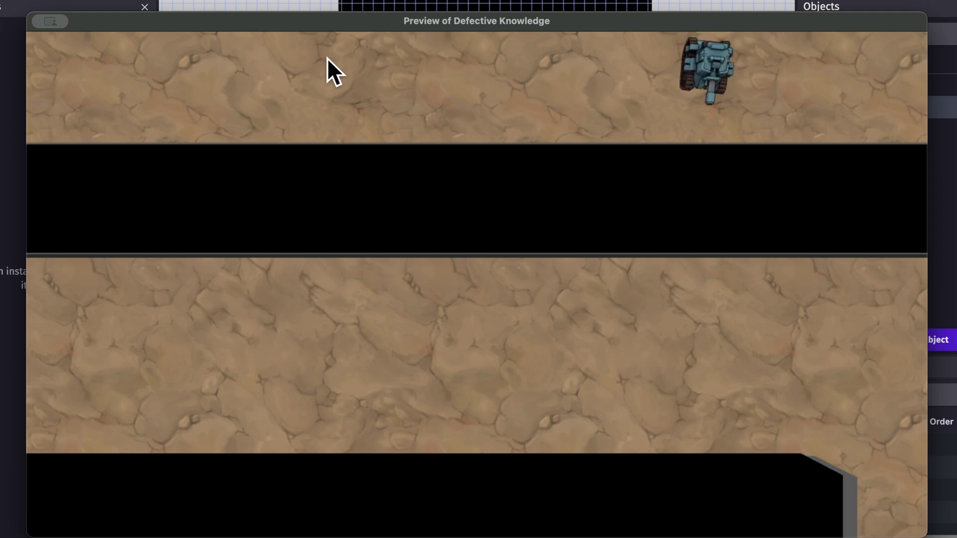
pyautogui.press('Right')
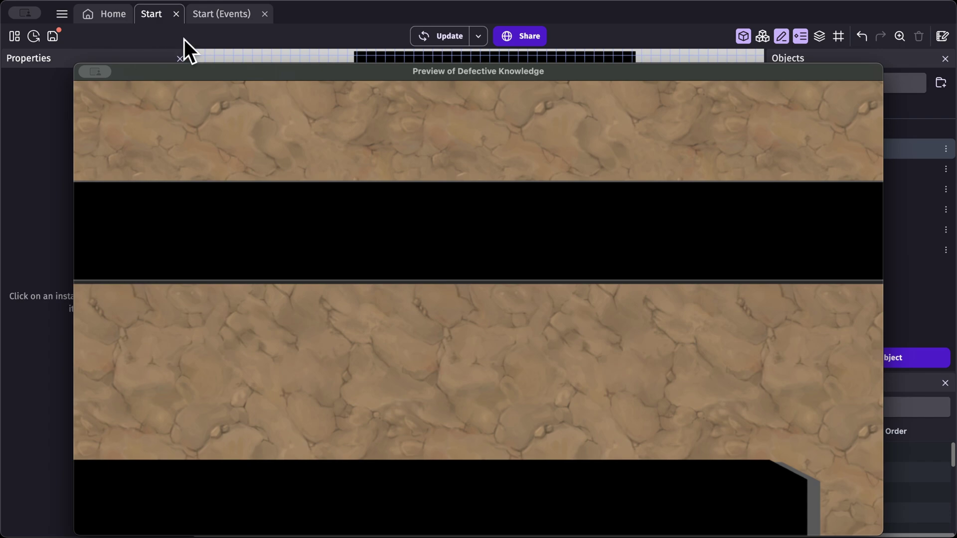
pyautogui.press('super+w')
# Add an event group named Cam below the Move group in the Start scene's events.
pyautogui.click(209, 20)
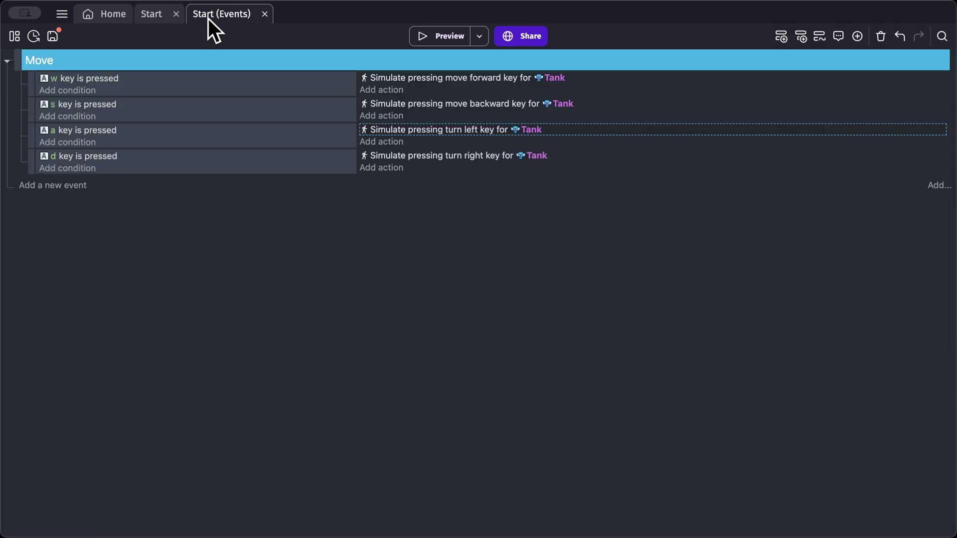
pyautogui.click(938, 187)
pyautogui.click(851, 242)
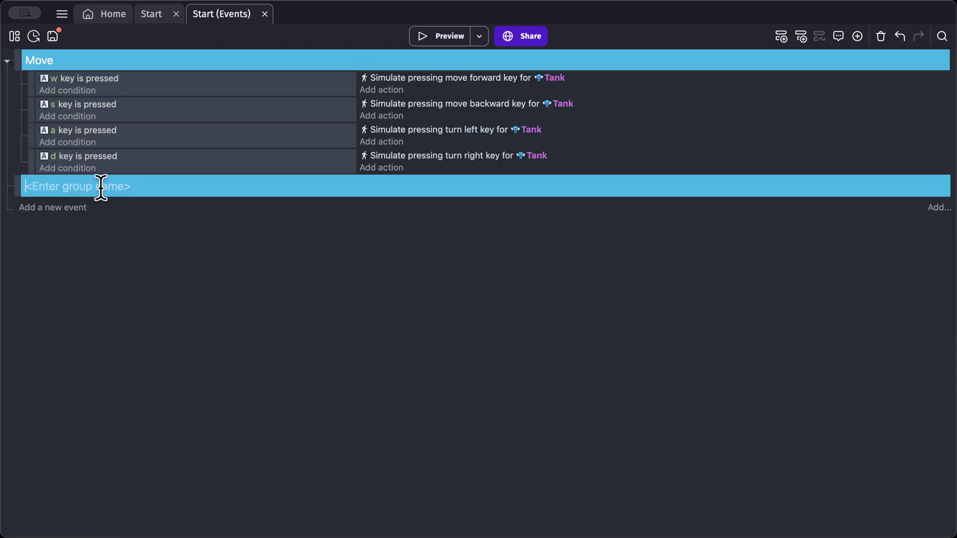
pyautogui.write('Cam')
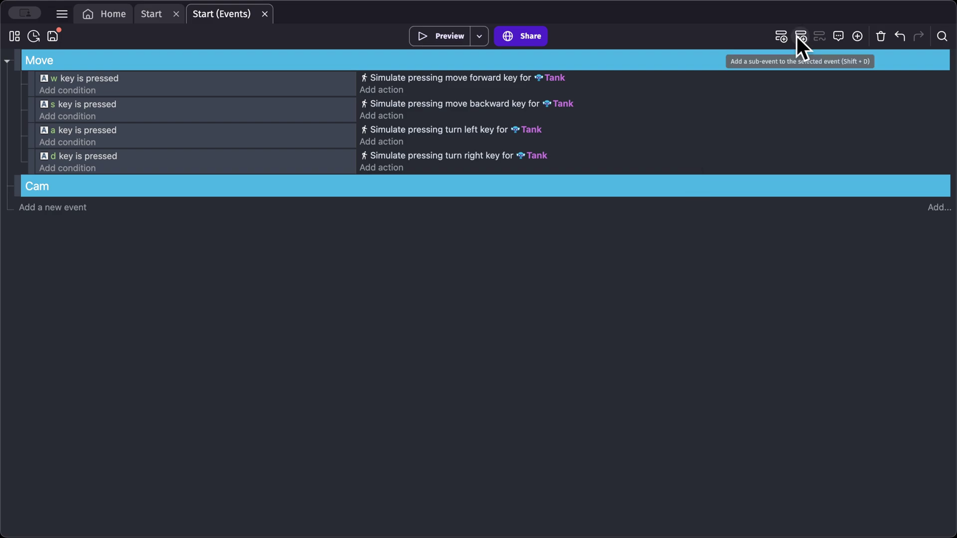
# Add a sub-event to the Cam group and choose the third person camera action "Look at an object from a distance" for it.
pyautogui.click(799, 37)
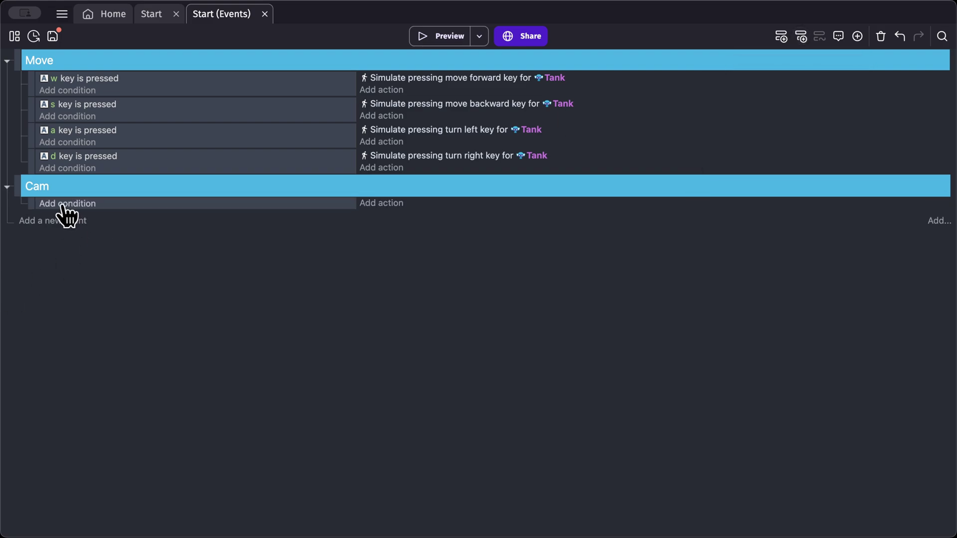
pyautogui.click(379, 204)
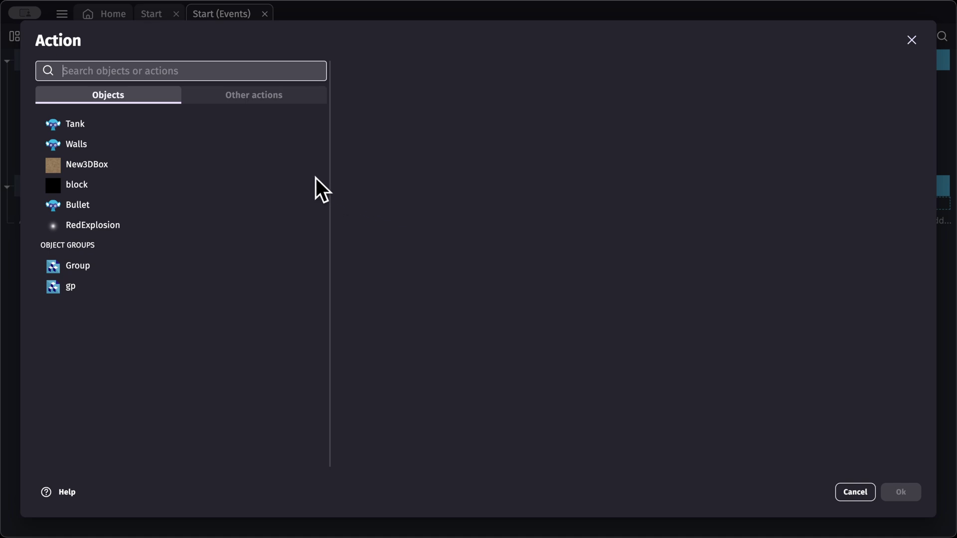
pyautogui.write('camera')
pyautogui.scroll(-3, 166, 179)
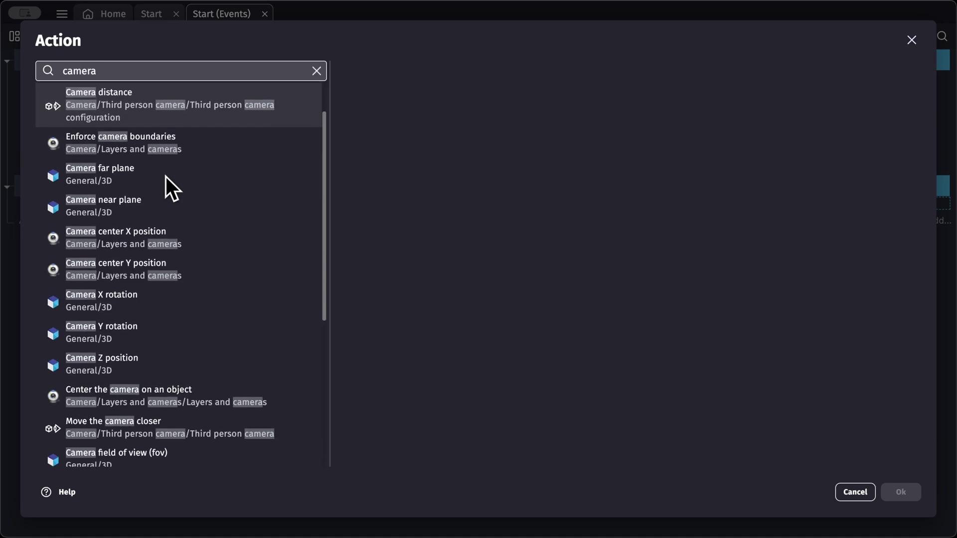
pyautogui.scroll(-3, 165, 176)
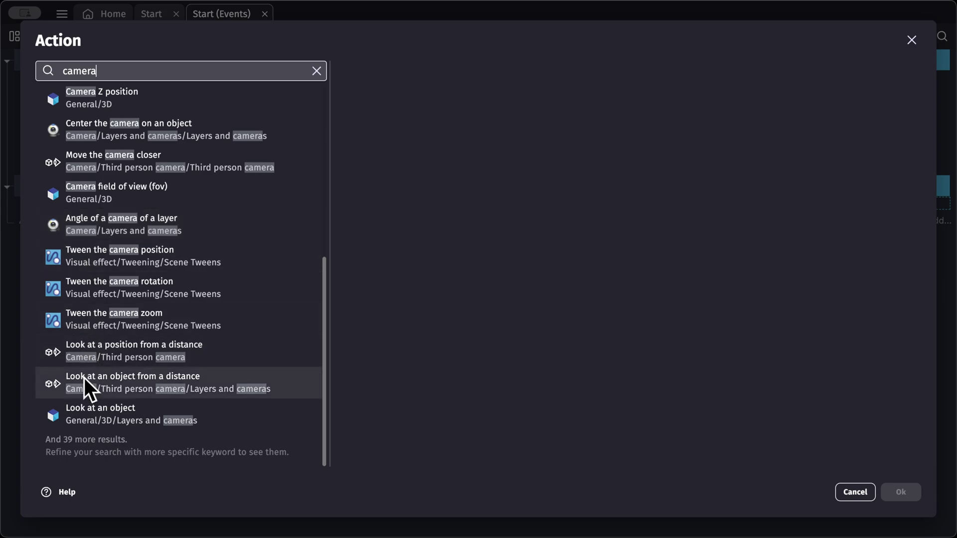
pyautogui.click(184, 380)
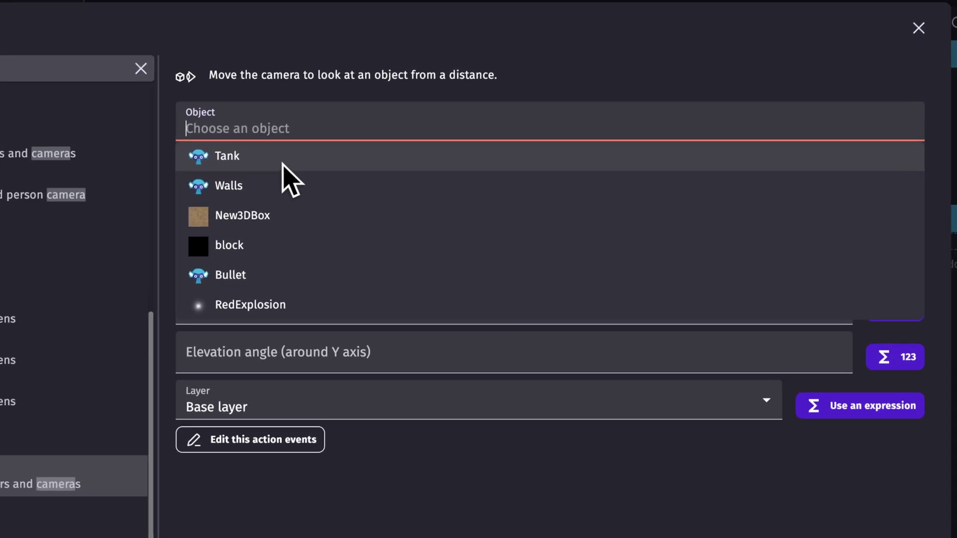
# Set the camera action to look at Tank from distance 1000 with rotation angle 50 and elevation angle 50 on the base layer.
pyautogui.click(430, 141)
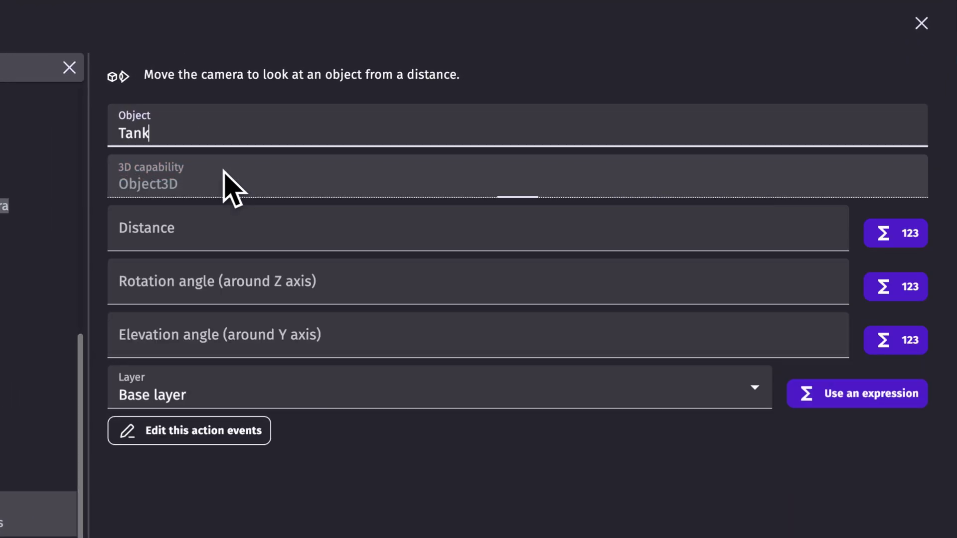
pyautogui.click(219, 223)
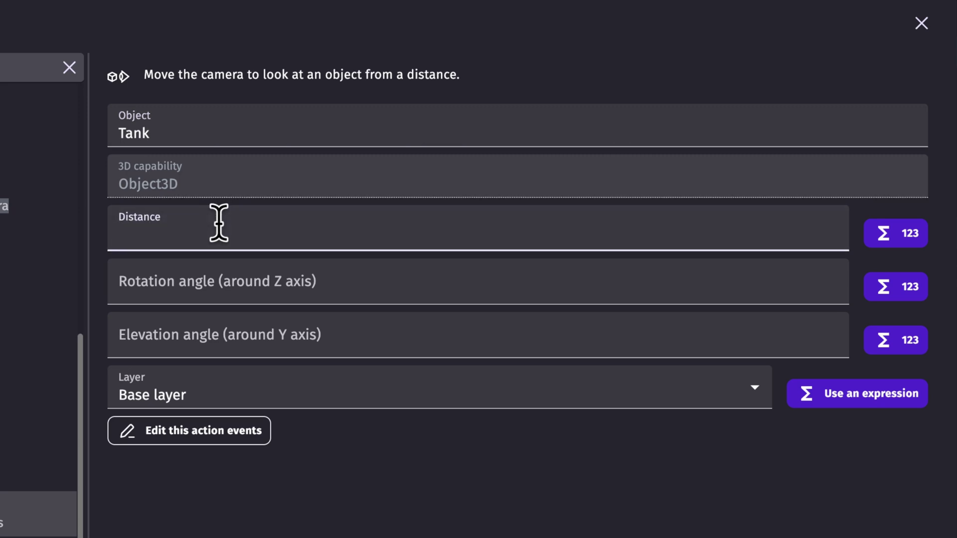
pyautogui.write('1000')
pyautogui.click(225, 277)
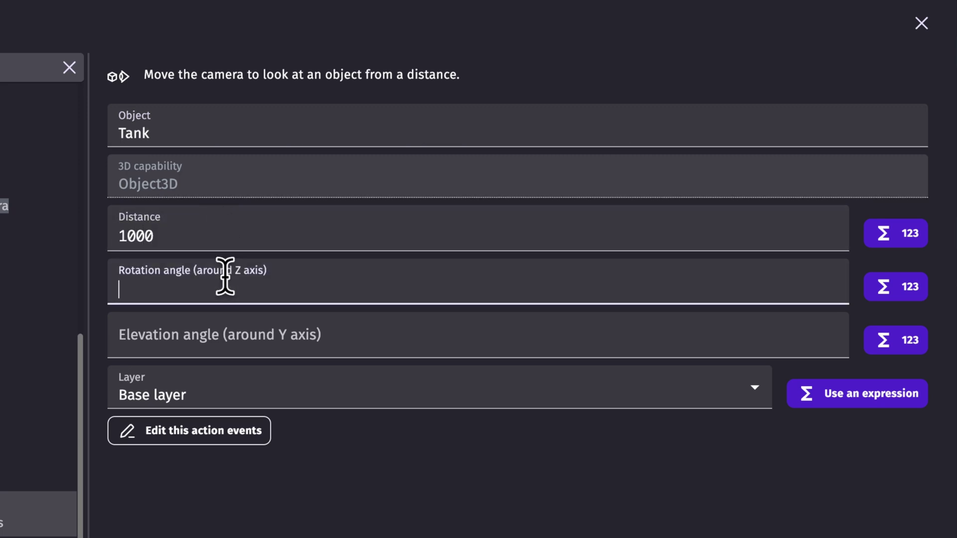
pyautogui.click(248, 341)
pyautogui.write('50')
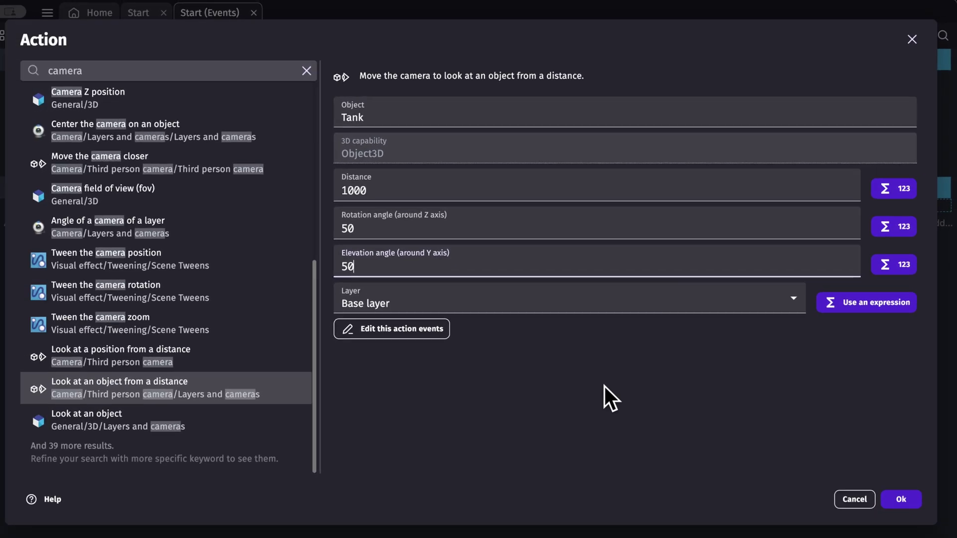
pyautogui.click(903, 493)
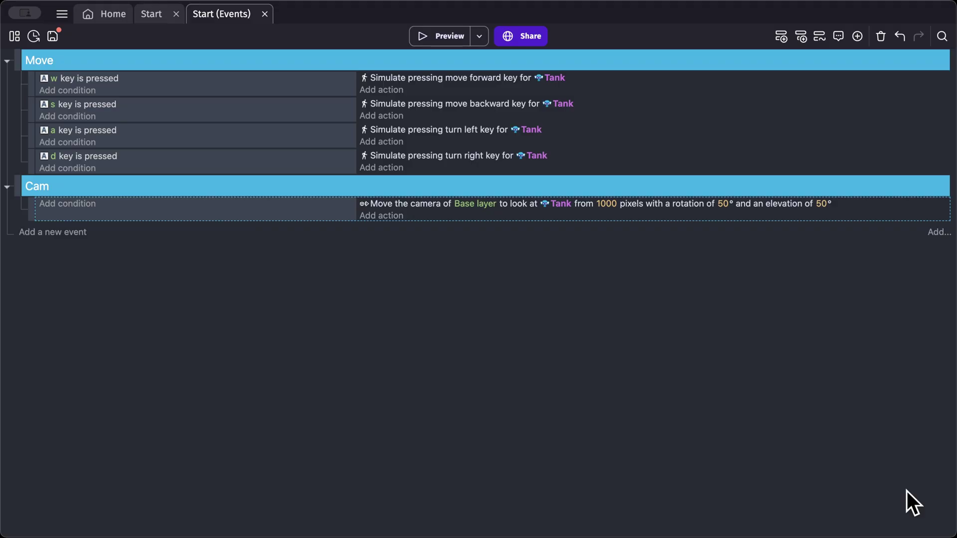
# Preview the game, drive the tank around the maze to check the follow camera, and close the preview.
pyautogui.click(444, 42)
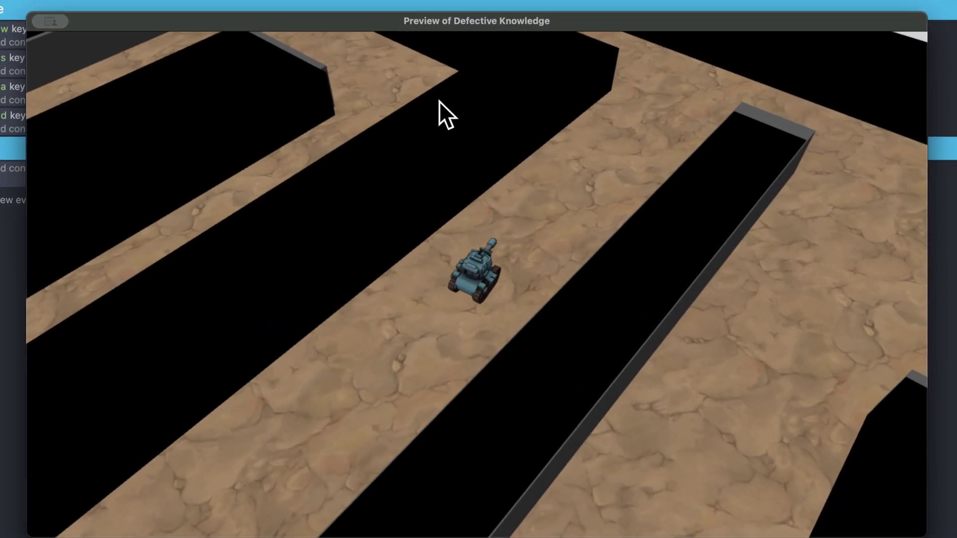
pyautogui.press('w')
pyautogui.press('d')
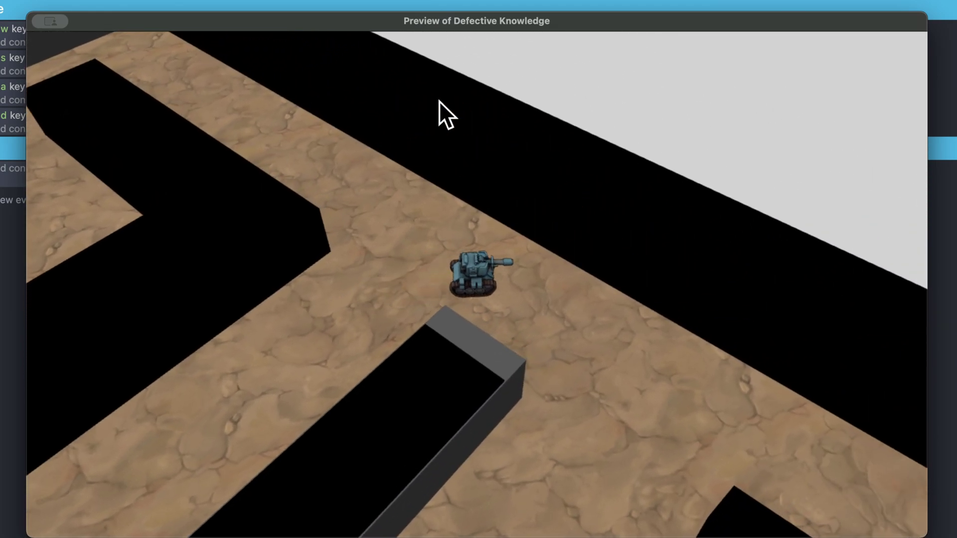
pyautogui.press('w')
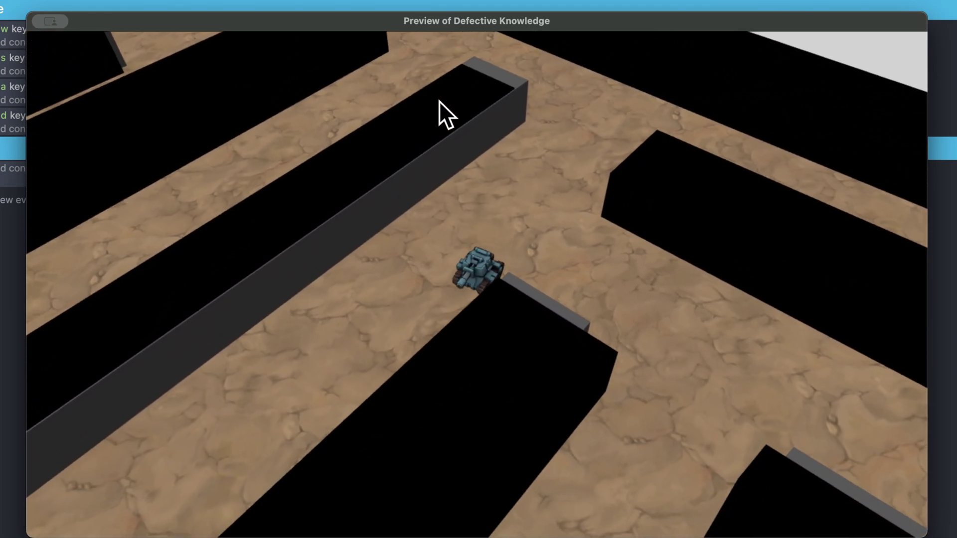
pyautogui.press('w')
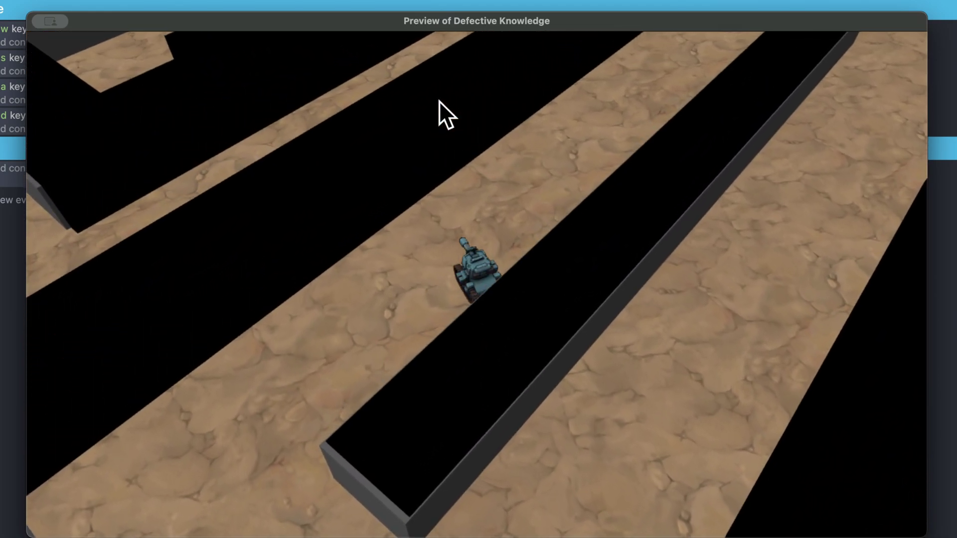
pyautogui.press('w')
pyautogui.press('d')
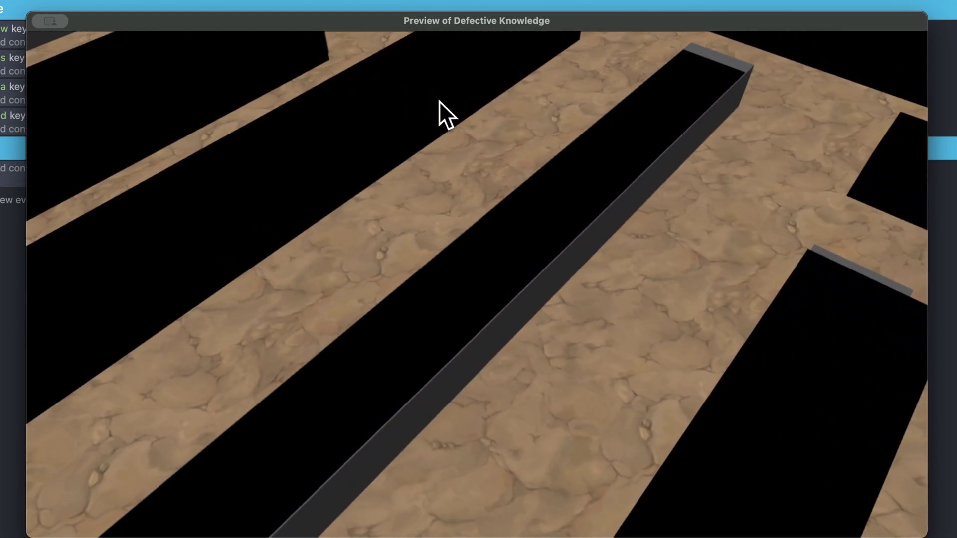
pyautogui.press('w')
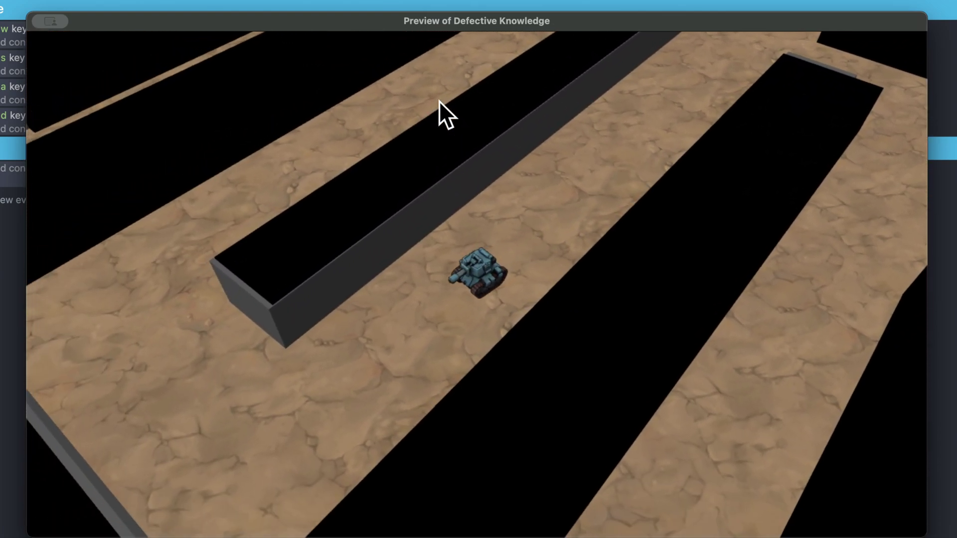
pyautogui.press('w')
pyautogui.press('d')
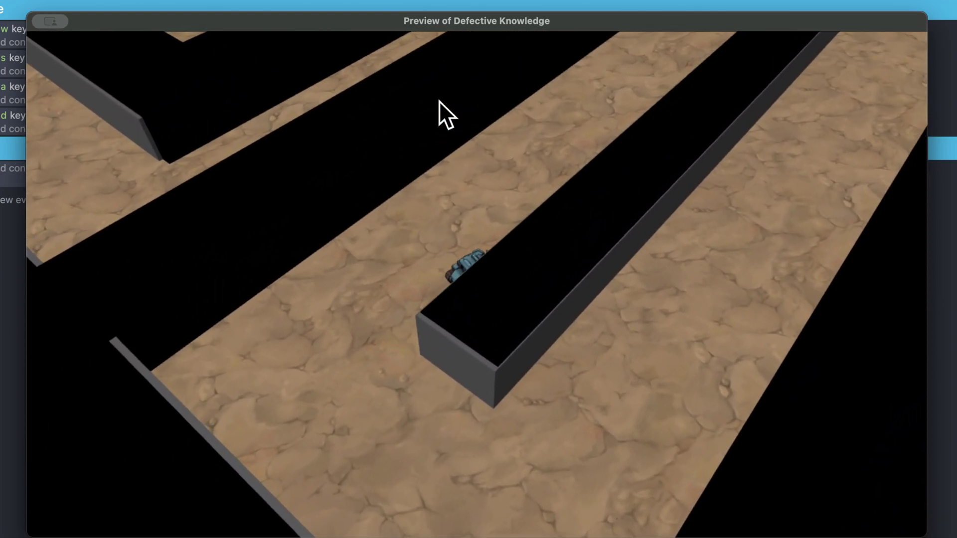
pyautogui.press('d')
pyautogui.press('w')
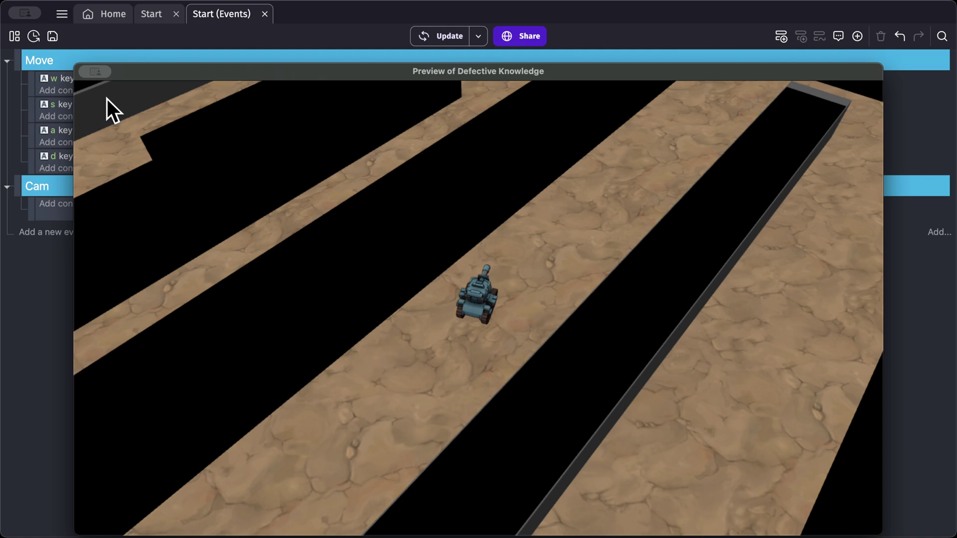
pyautogui.press('super+w')
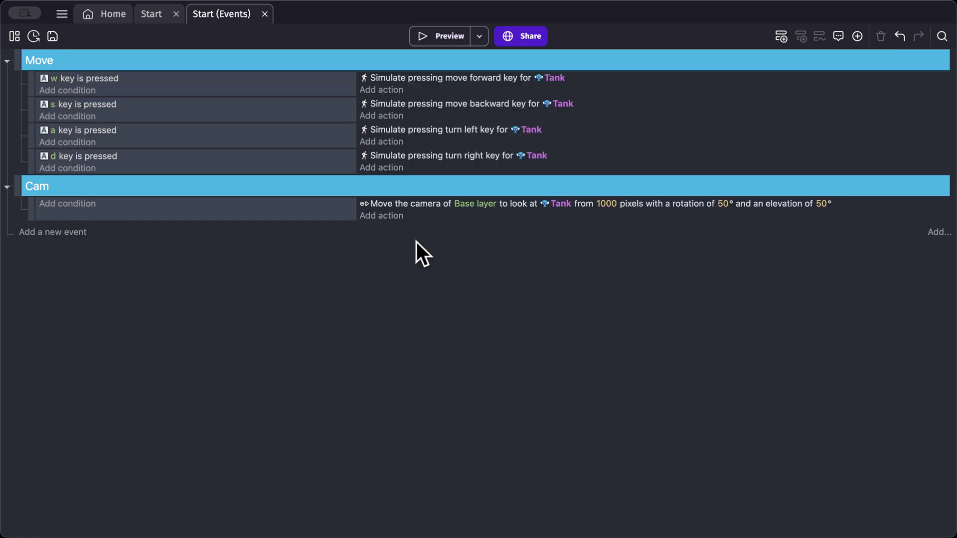
# Add an event group named Collision below the Cam group and give it an empty sub-event.
pyautogui.click(937, 233)
pyautogui.click(847, 288)
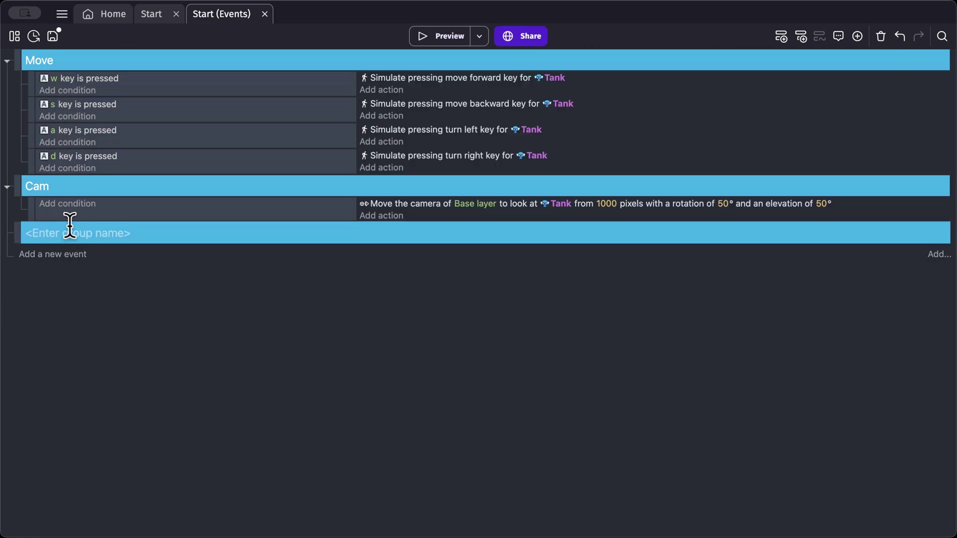
pyautogui.write('Co')
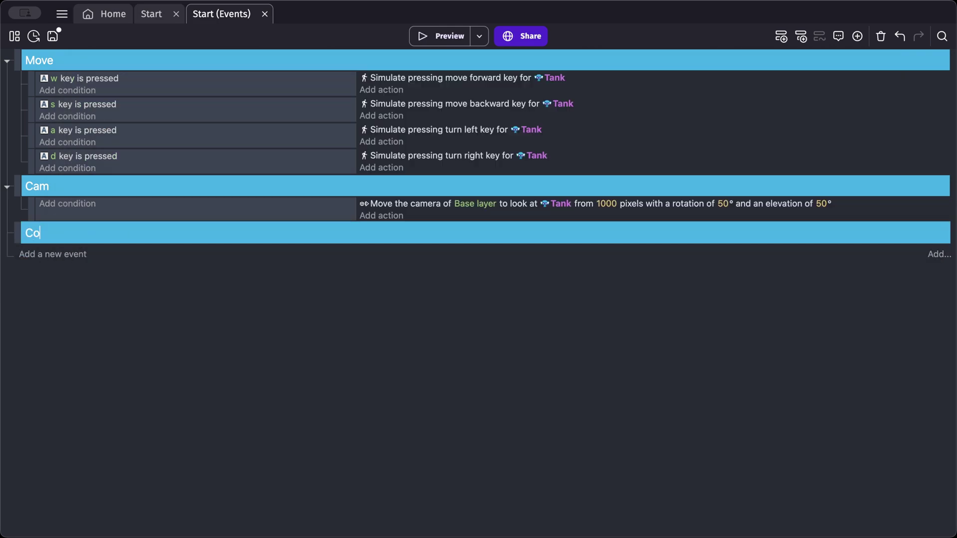
pyautogui.click(802, 37)
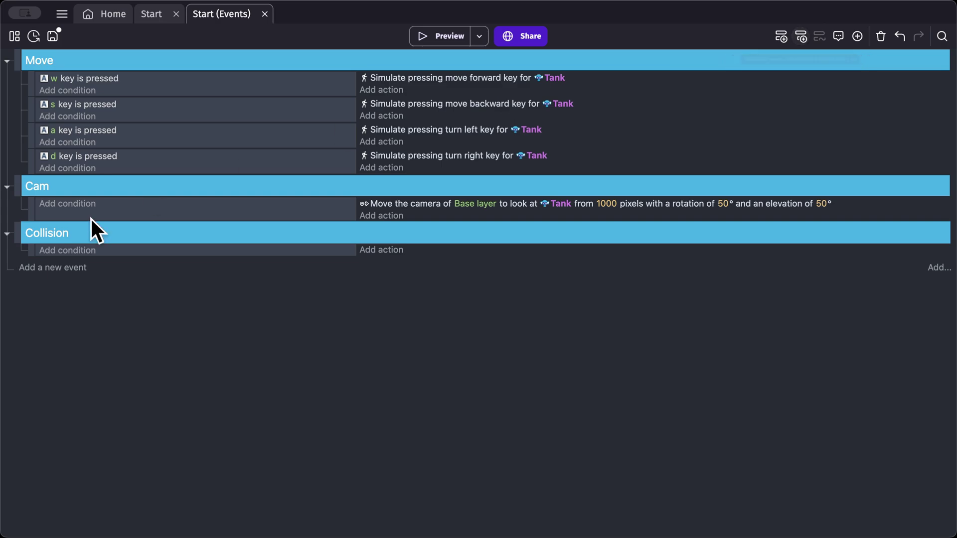
# Add a Separate objects action to the Collision sub-event that moves Tank away from block.
pyautogui.click(386, 251)
pyautogui.write('septa')
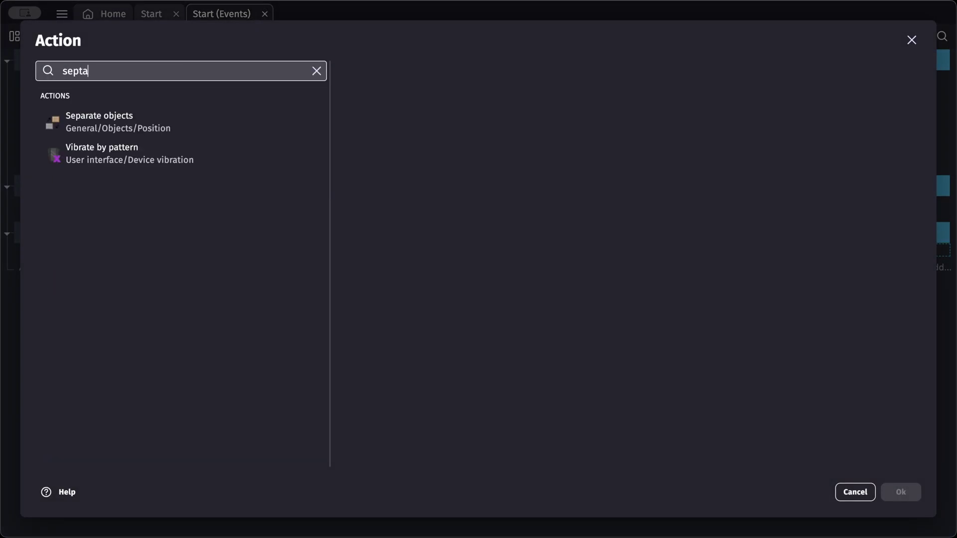
pyautogui.click(278, 122)
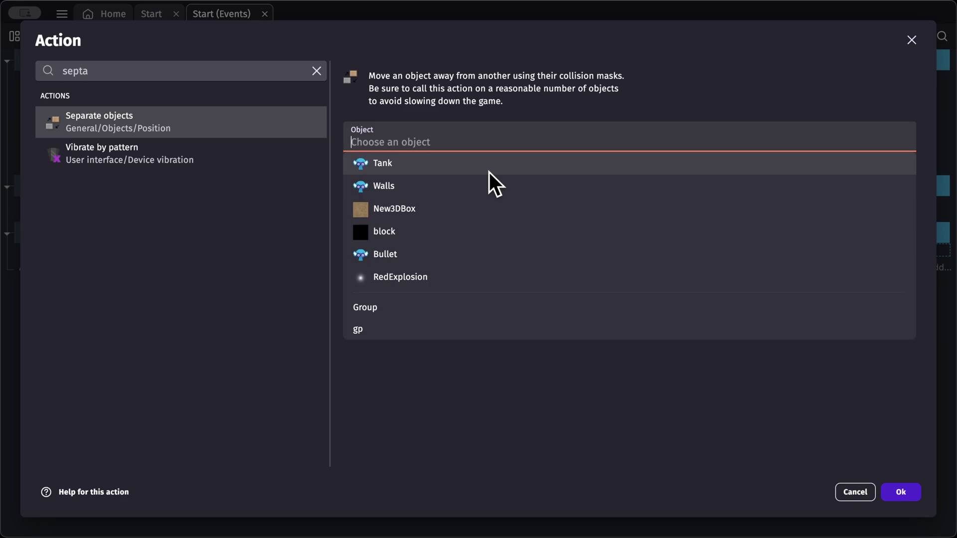
pyautogui.click(459, 169)
pyautogui.click(456, 171)
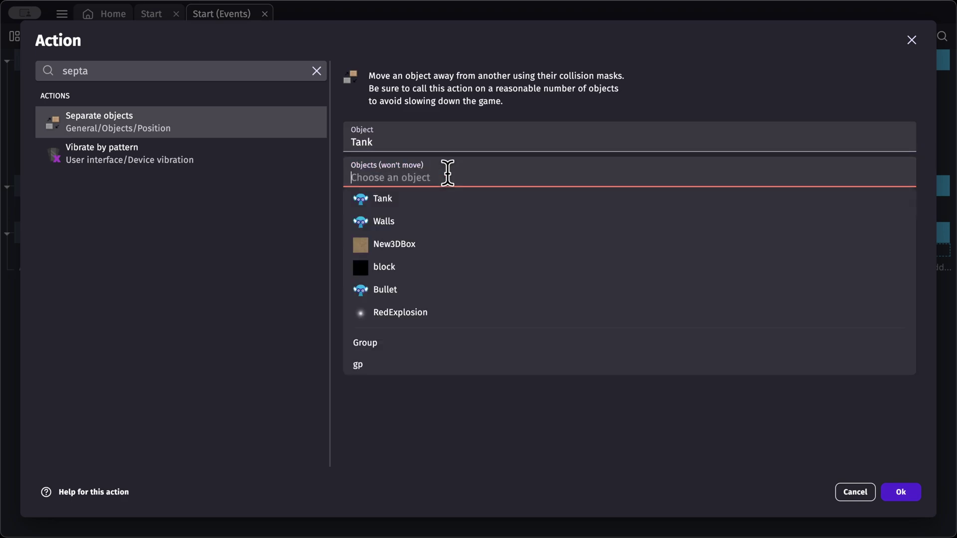
pyautogui.click(428, 267)
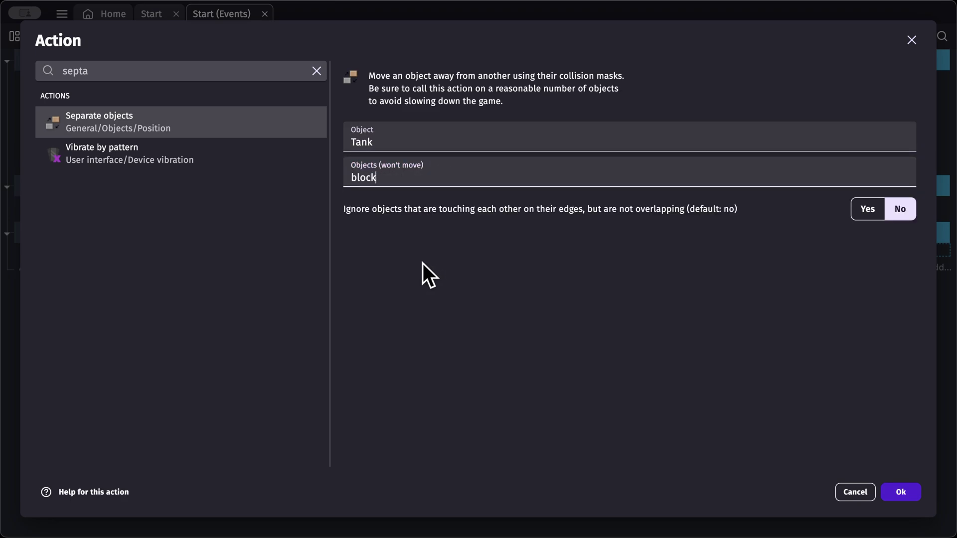
pyautogui.click(904, 486)
# Preview the game, drive the tank against the walls to test the collision, and return to the events.
pyautogui.click(451, 42)
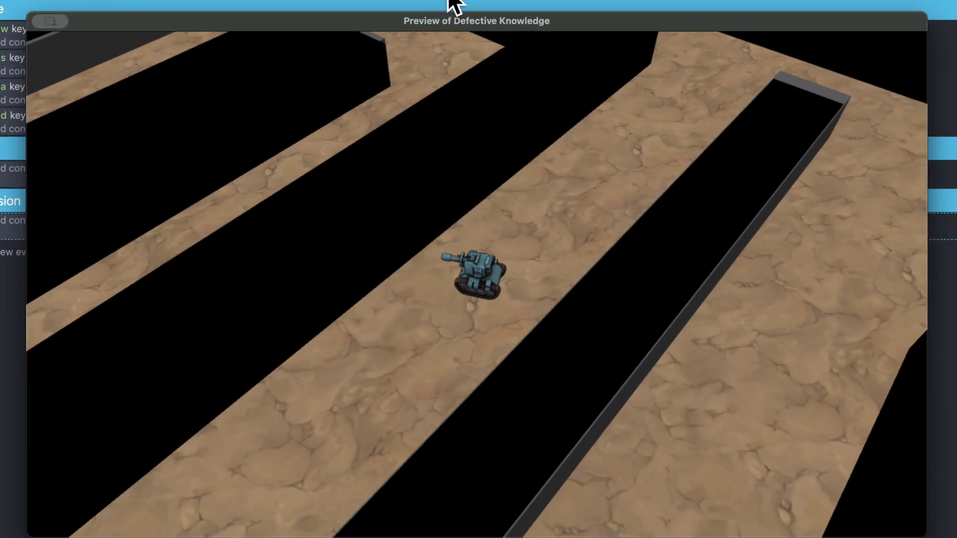
pyautogui.press('w')
pyautogui.press('d')
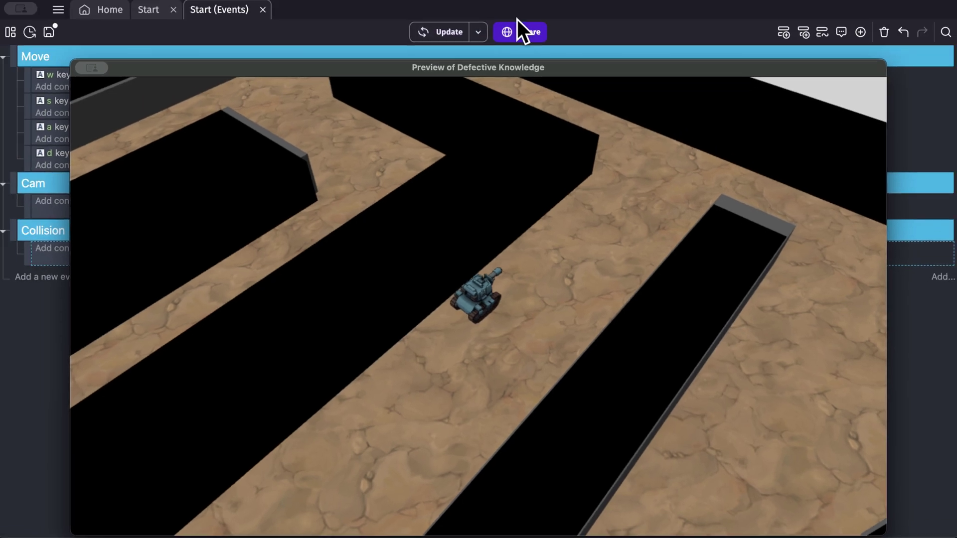
pyautogui.click(545, 18)
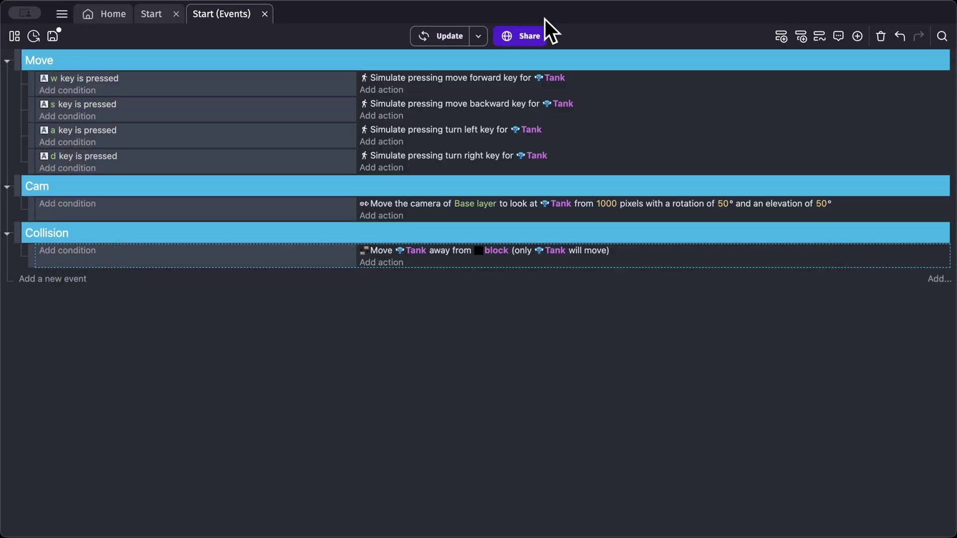
# Add an action that hides the block object to the Collision sub-event.
pyautogui.click(390, 260)
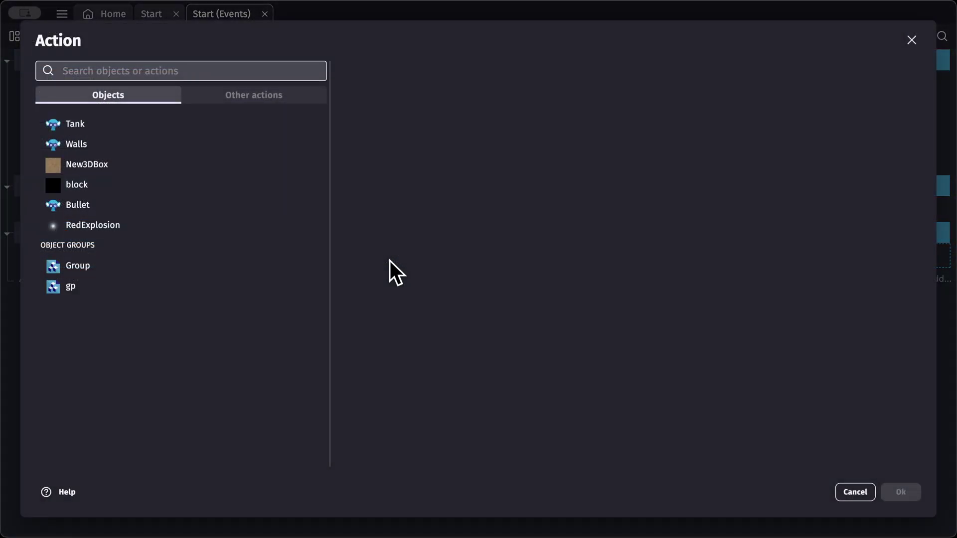
pyautogui.click(170, 187)
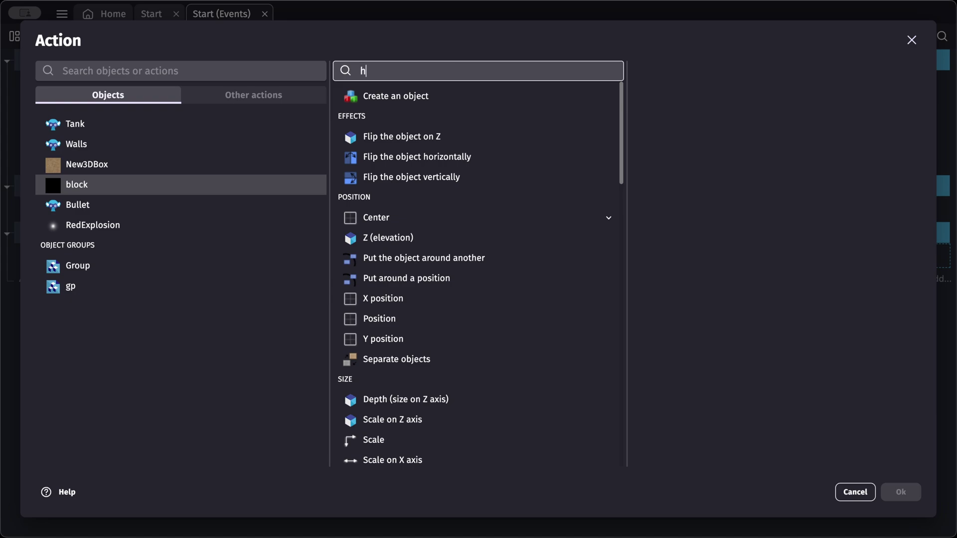
pyautogui.doubleClick(440, 98)
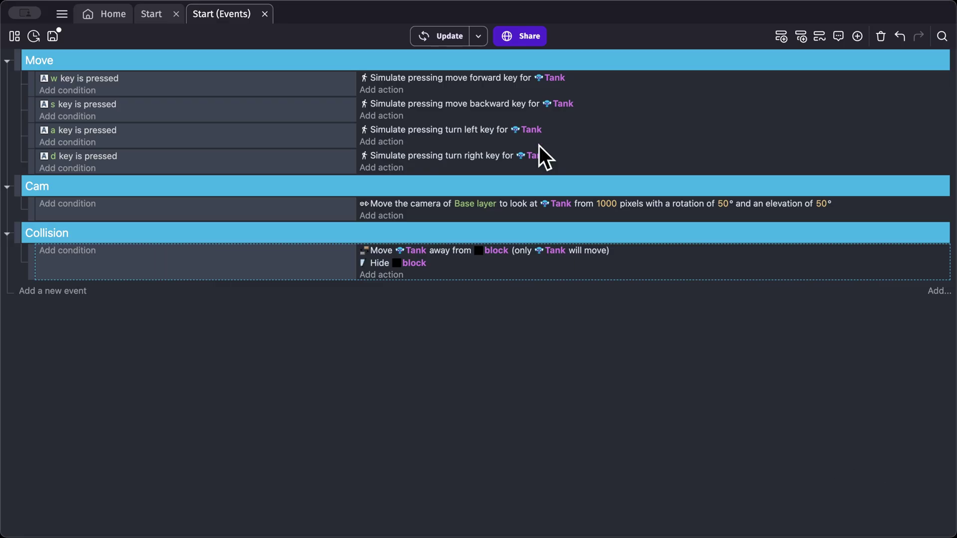
# Update the preview, drive the tank through the maze with the blocks hidden, and close the preview.
pyautogui.click(449, 45)
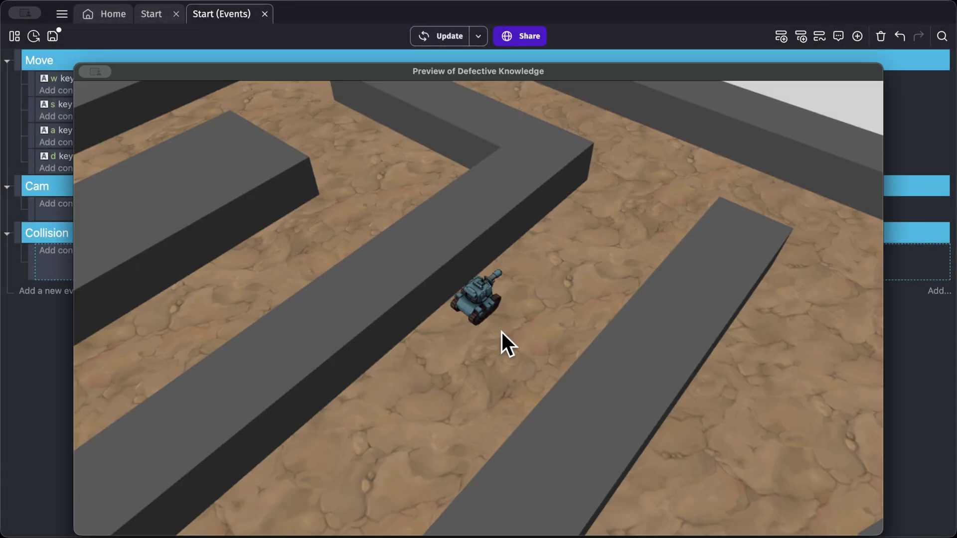
pyautogui.press('w')
pyautogui.press('a')
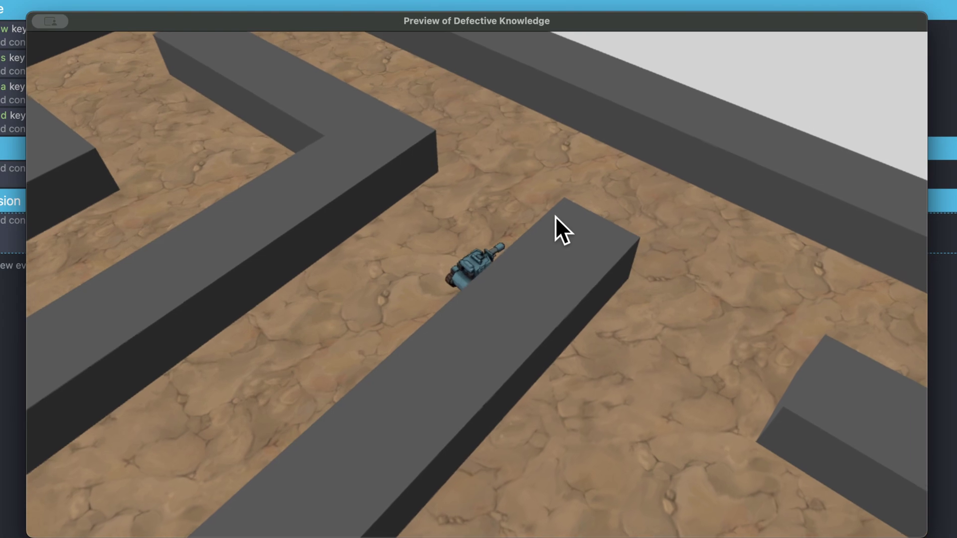
pyautogui.press('w')
pyautogui.press('d')
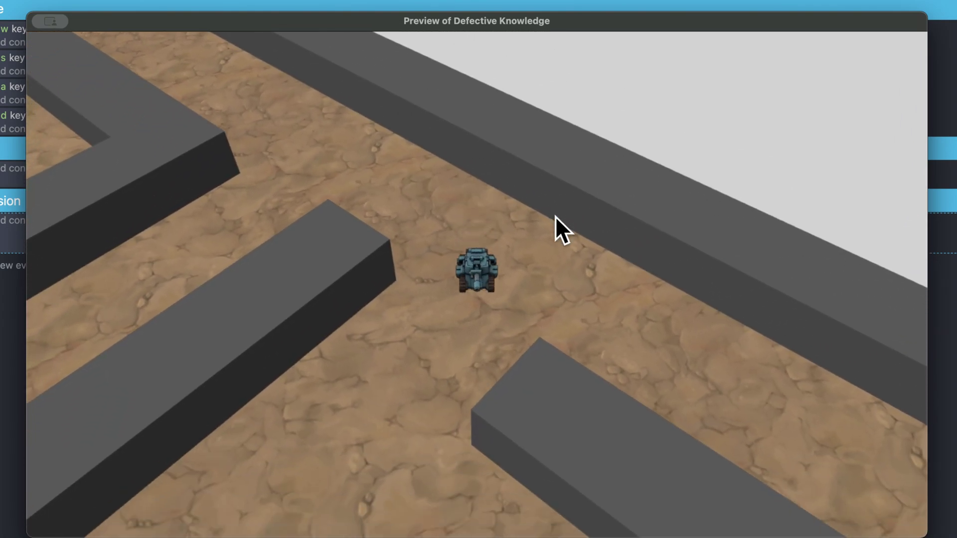
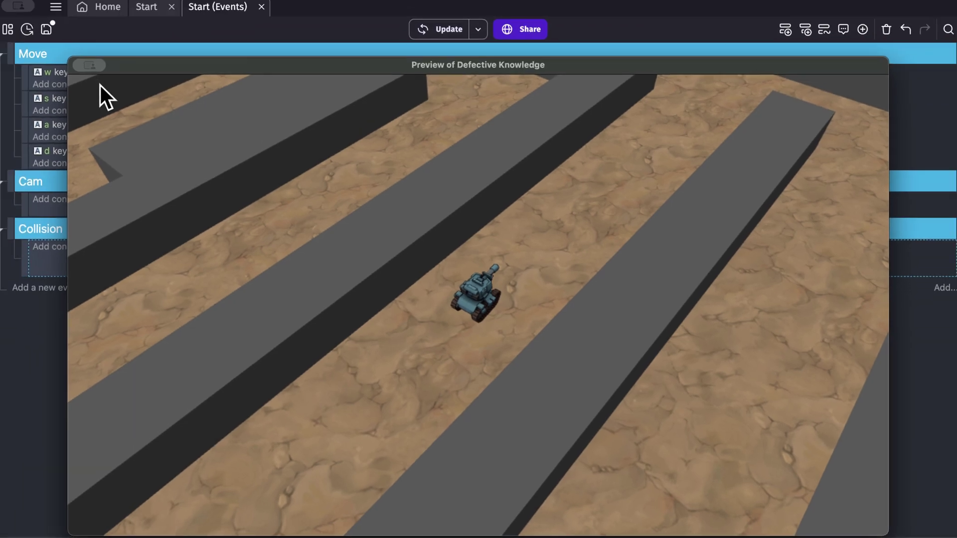
pyautogui.press('super+w')
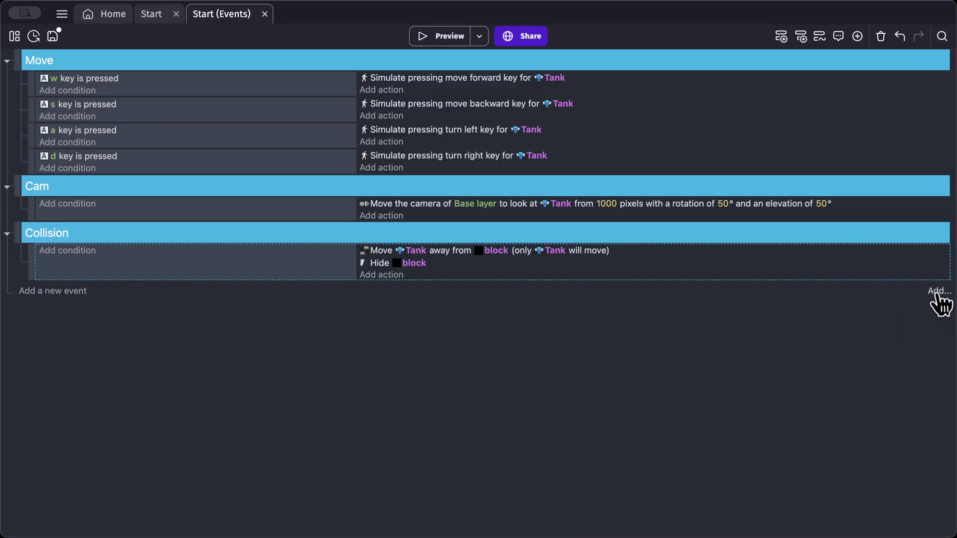
# Add an event group named Shoot below the Collision group and give it an empty sub-event.
pyautogui.click(937, 291)
pyautogui.click(882, 346)
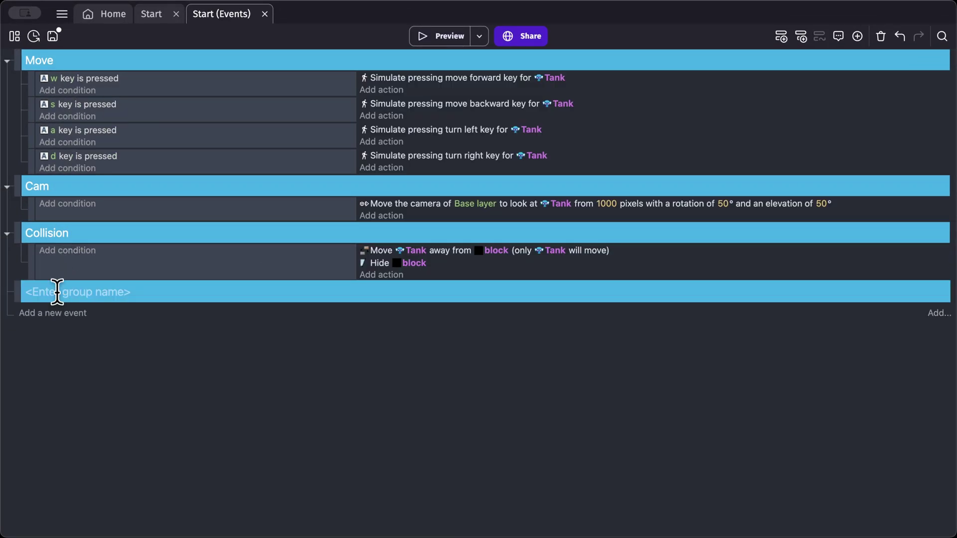
pyautogui.write('Shoot')
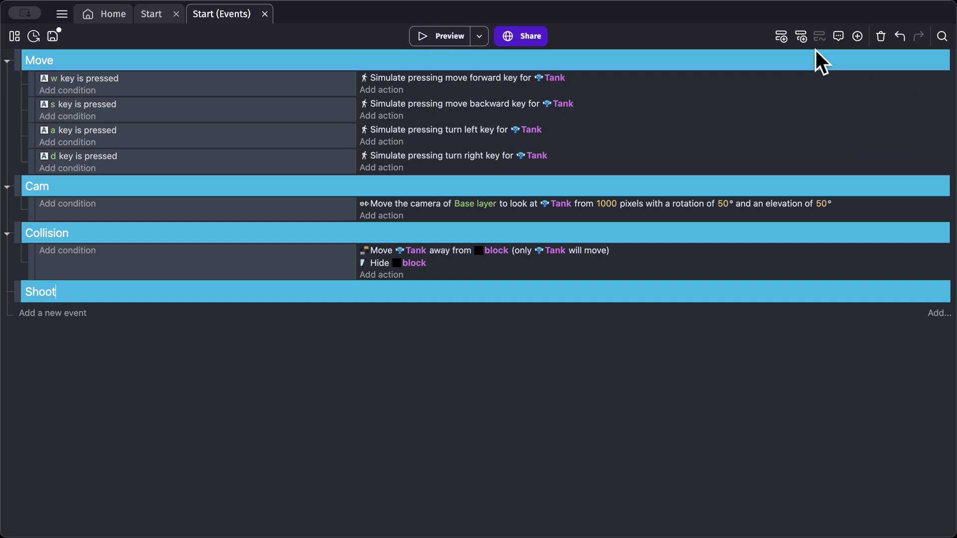
pyautogui.click(801, 37)
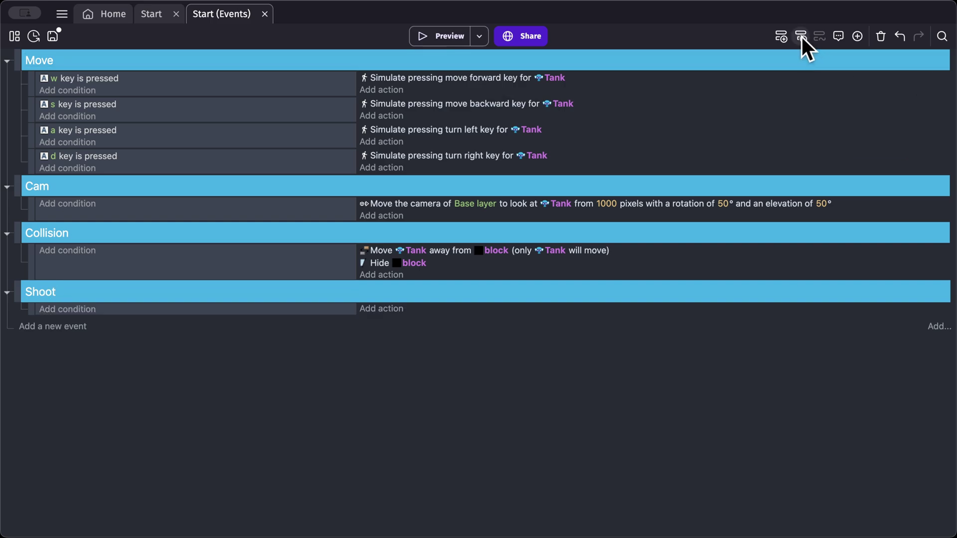
# Add a Key released condition for the f key to the empty event under the Shoot group.
pyautogui.click(71, 310)
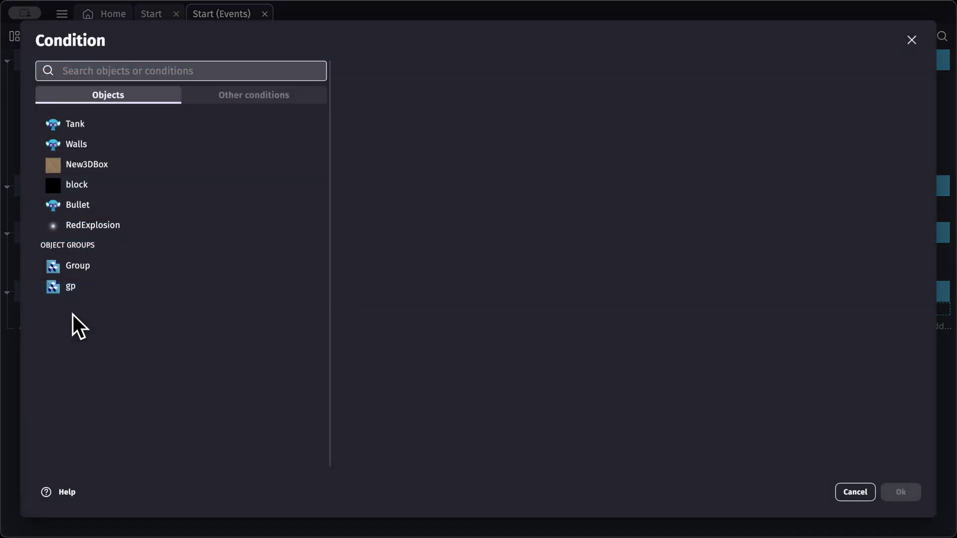
pyautogui.write('rele')
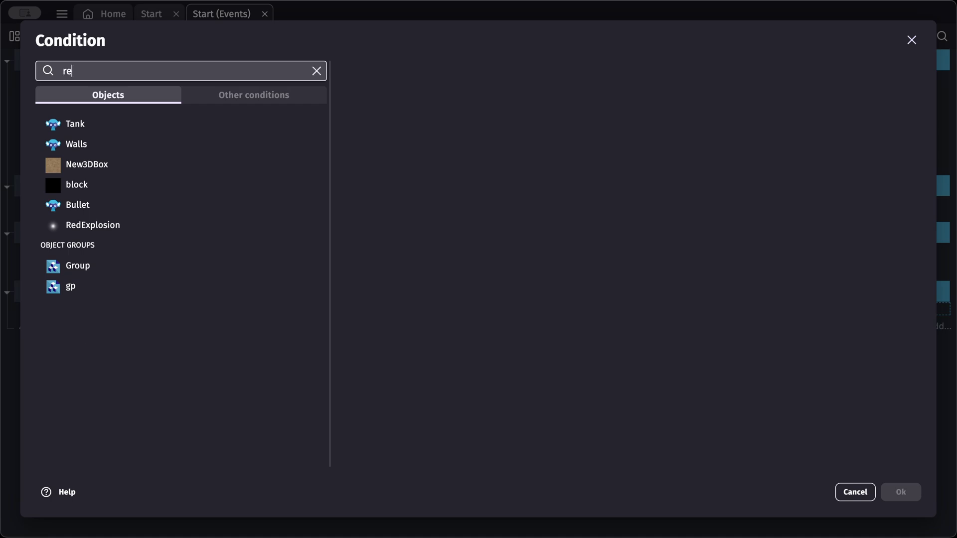
pyautogui.click(90, 113)
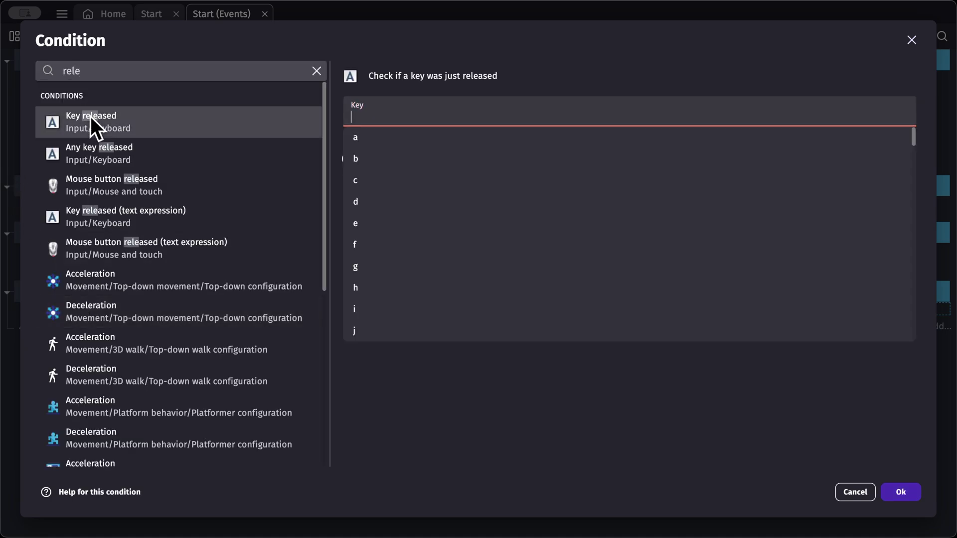
pyautogui.write('f')
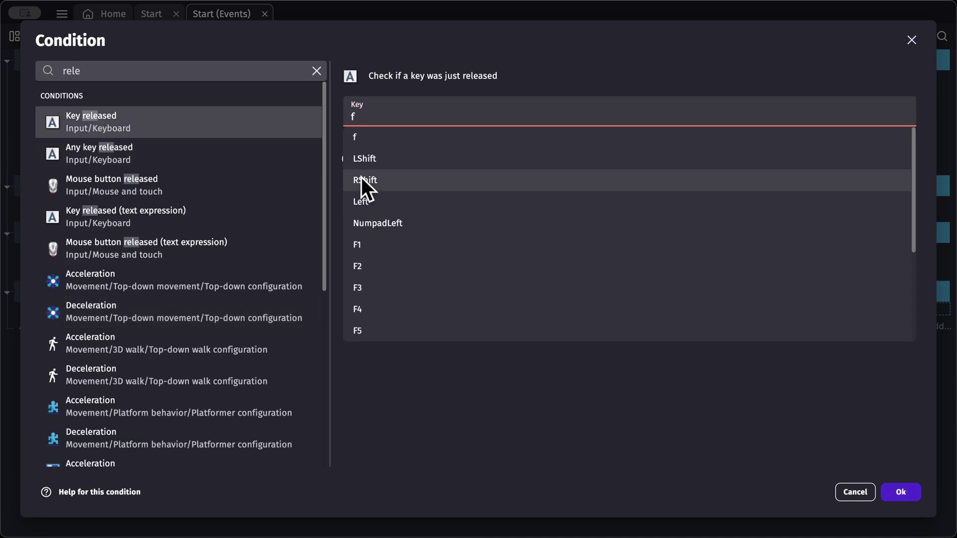
pyautogui.click(902, 492)
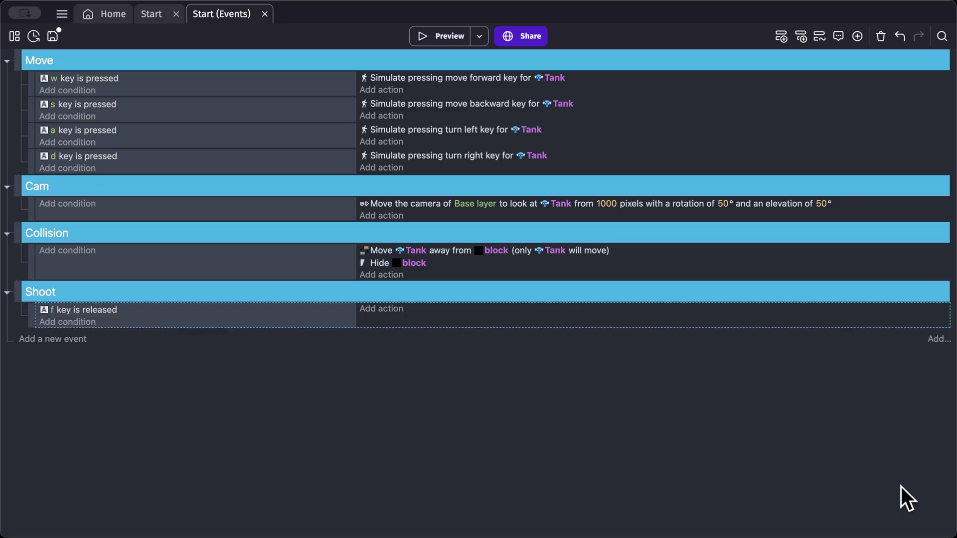
pyautogui.click(373, 310)
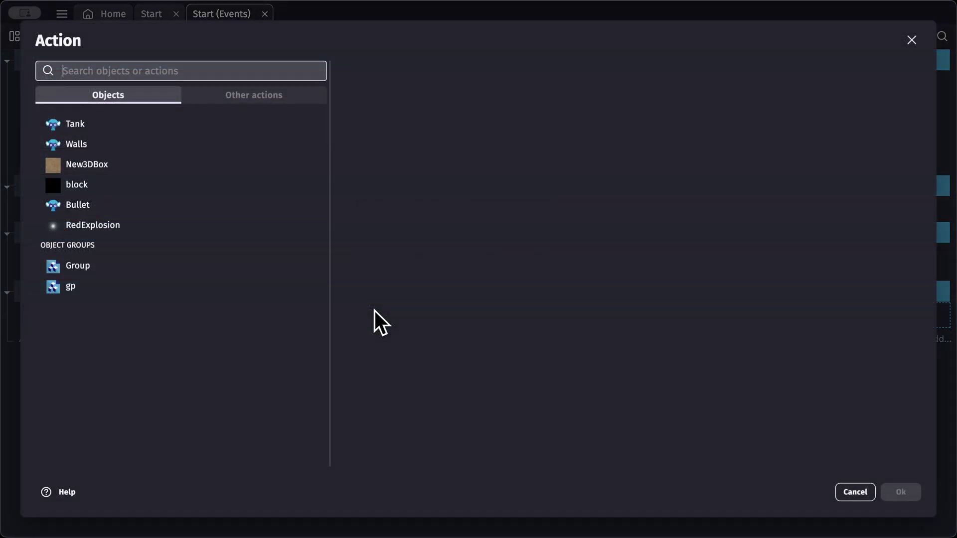
pyautogui.click(163, 124)
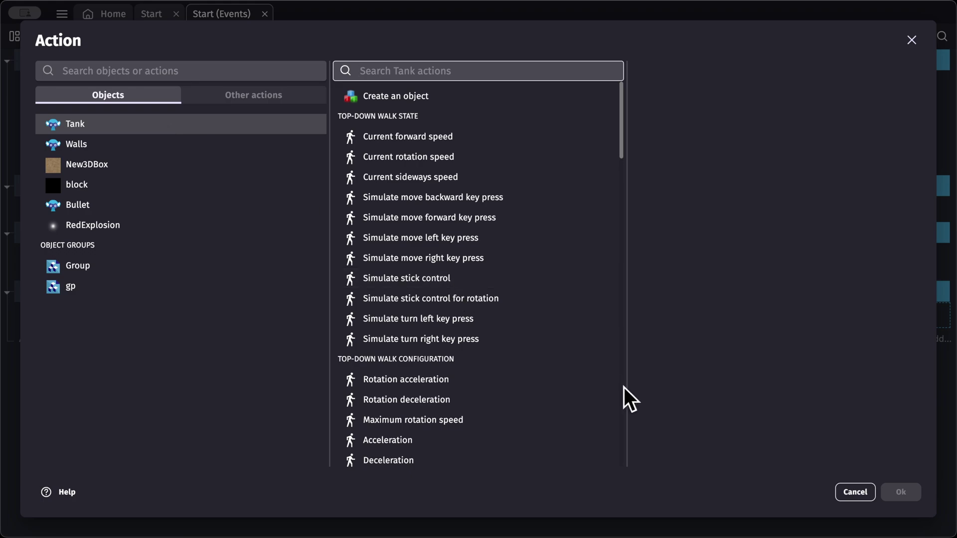
pyautogui.click(853, 492)
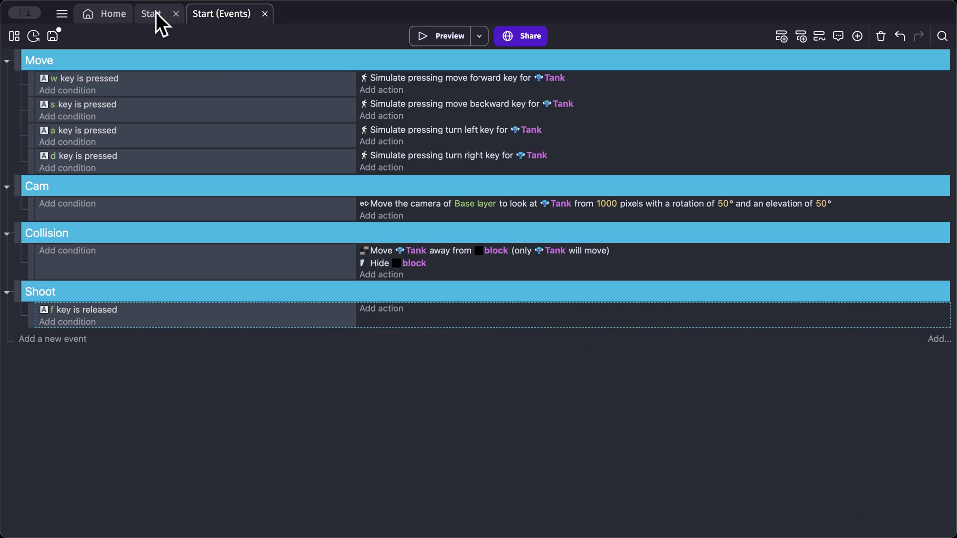
# Open the Tank object in the Start scene, add the Fire bullets behavior with its default settings, and apply the change.
pyautogui.click(155, 13)
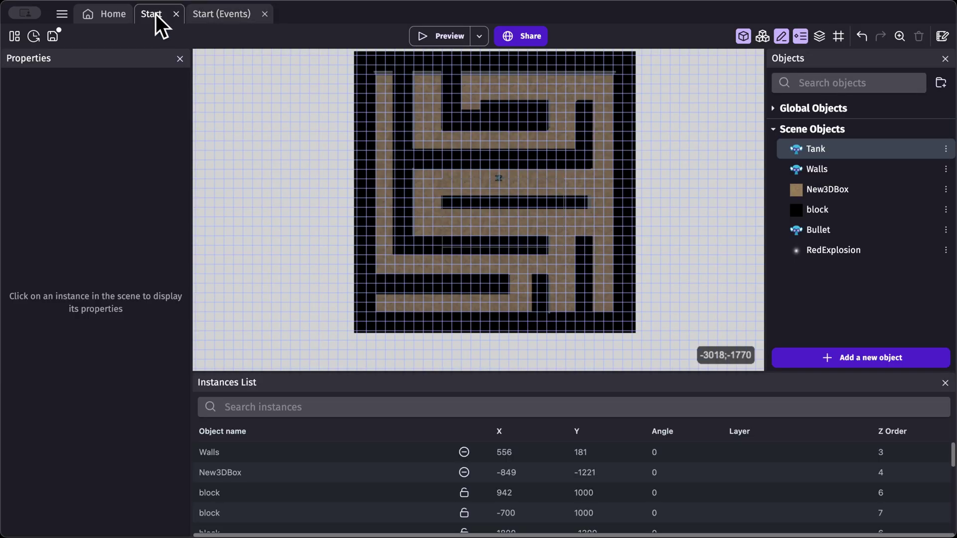
pyautogui.doubleClick(836, 149)
pyautogui.click(430, 69)
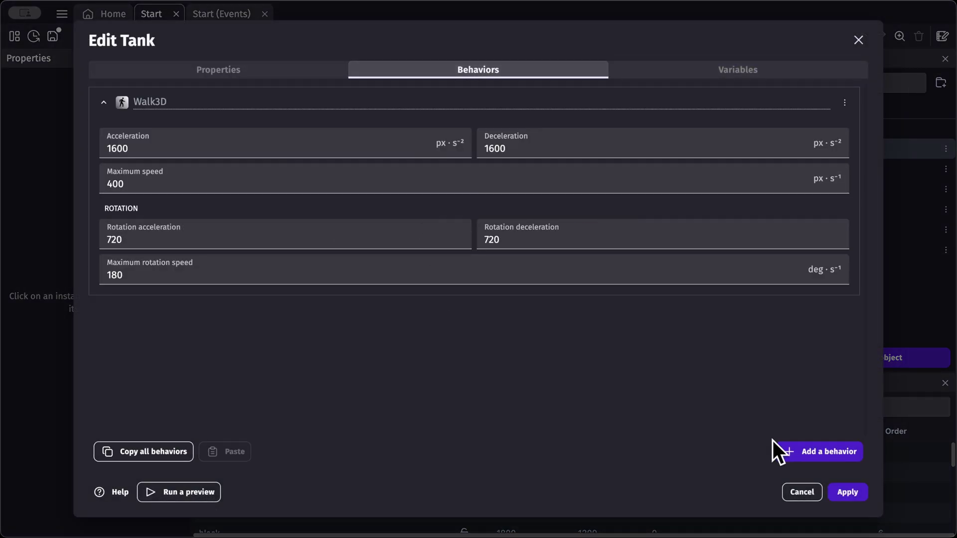
pyautogui.click(802, 452)
pyautogui.scroll(-8, 357, 299)
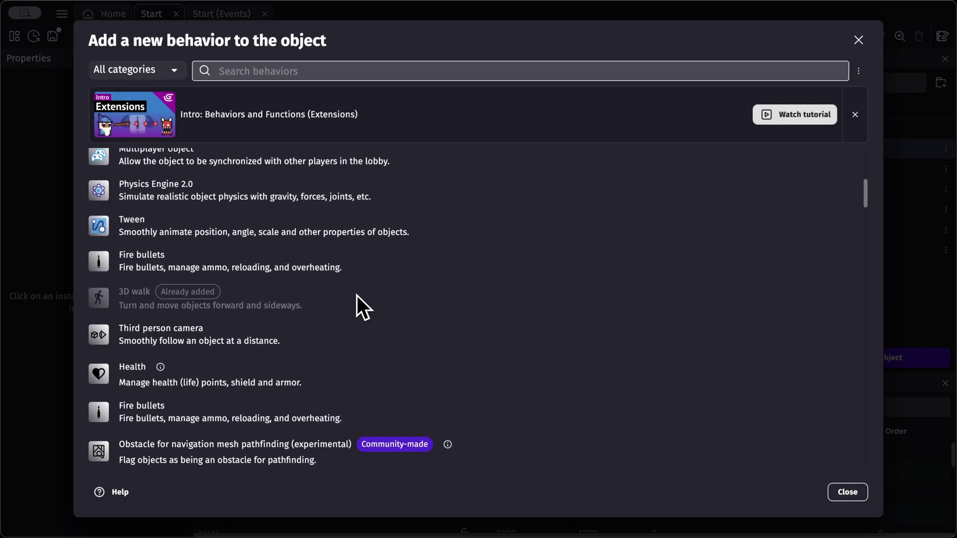
pyautogui.click(155, 254)
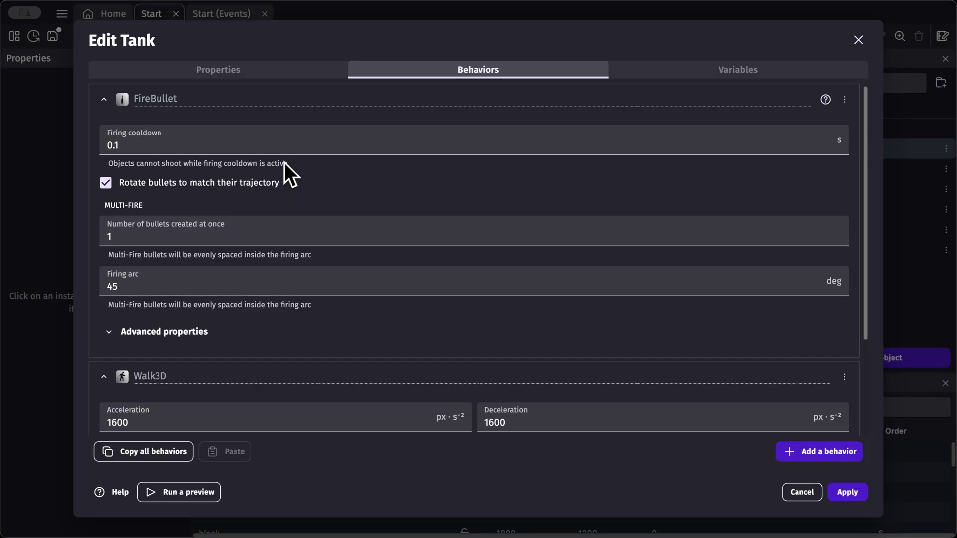
pyautogui.click(853, 498)
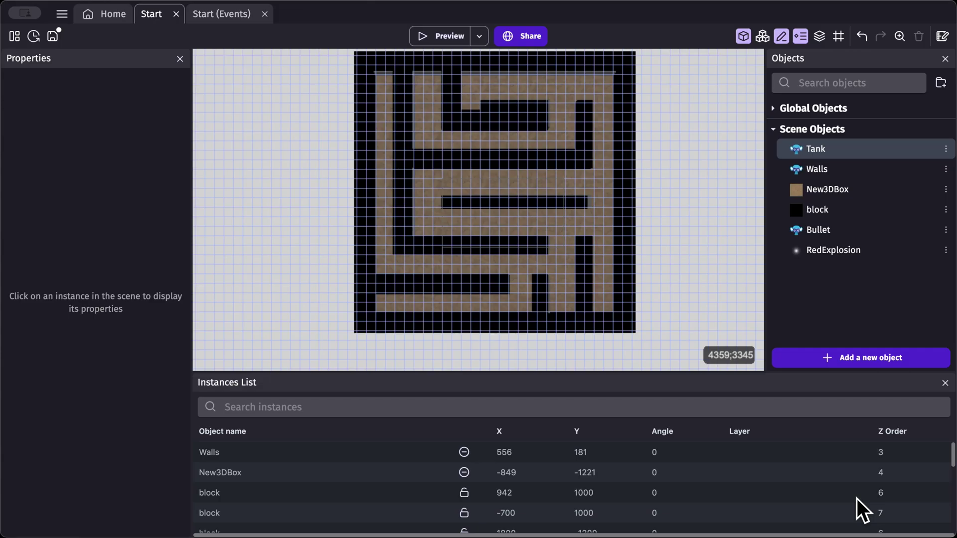
# Return to the scene's events and give the f key event a Tank action of type Fire bullets toward an angle.
pyautogui.click(239, 11)
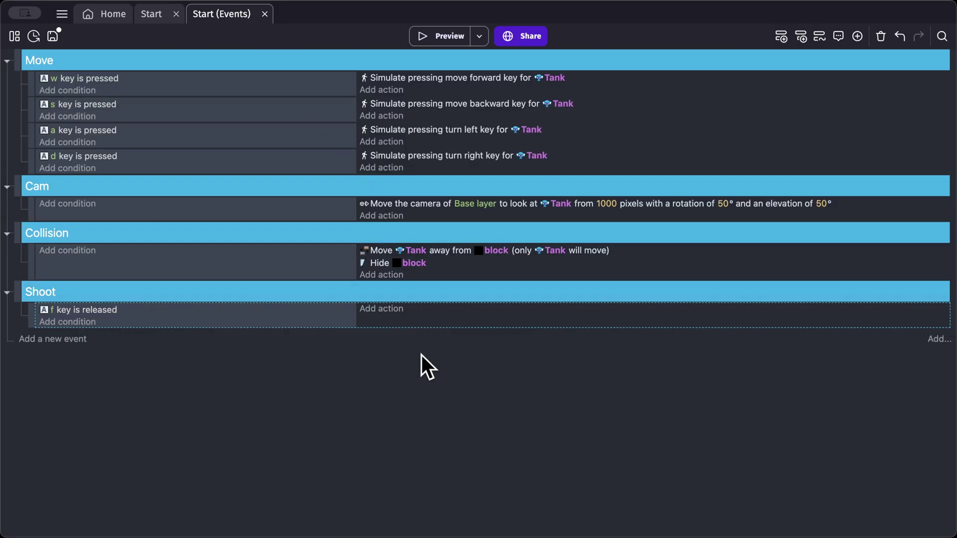
pyautogui.click(389, 314)
pyautogui.click(161, 127)
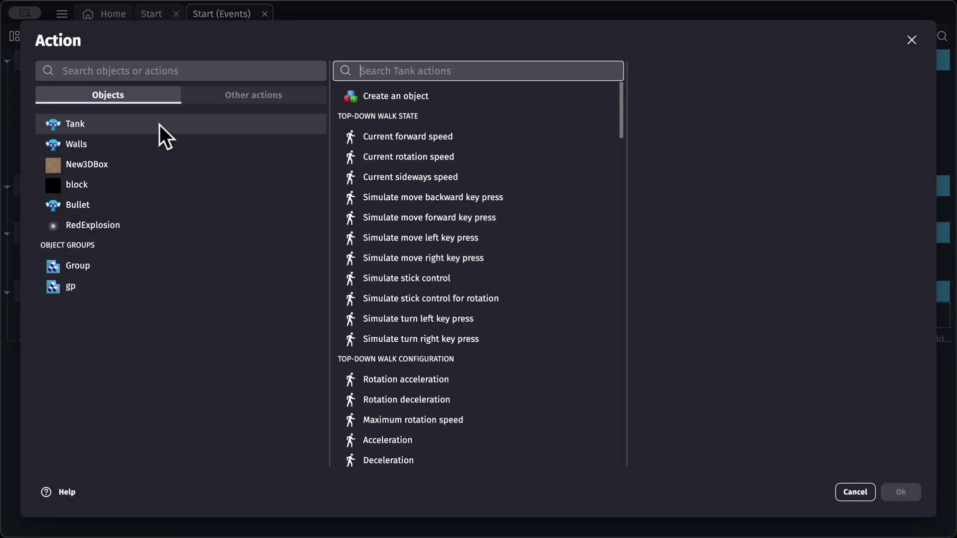
pyautogui.scroll(-7, 509, 199)
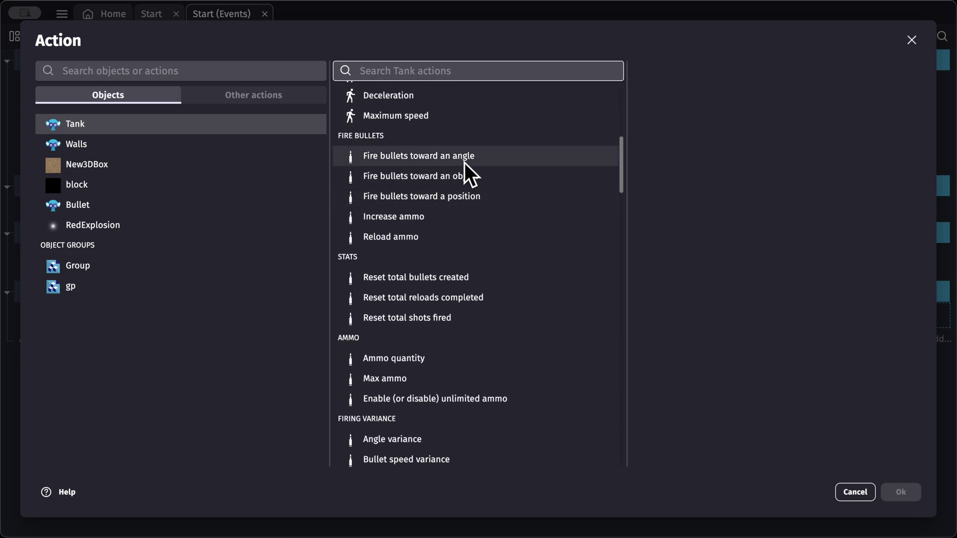
pyautogui.click(462, 160)
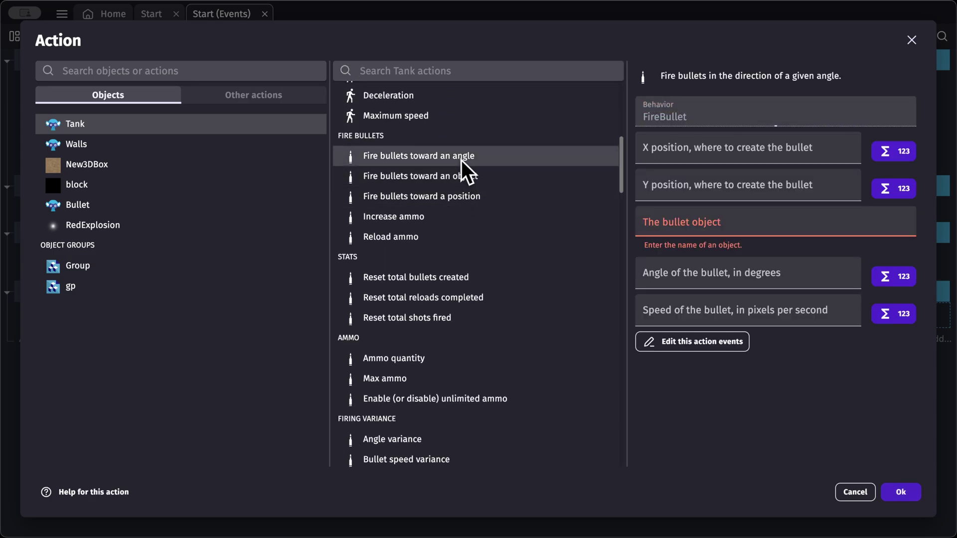
# Set the bullet's creation position to Tank.CenterX() for X and Tank.CenterY() for Y.
pyautogui.click(674, 151)
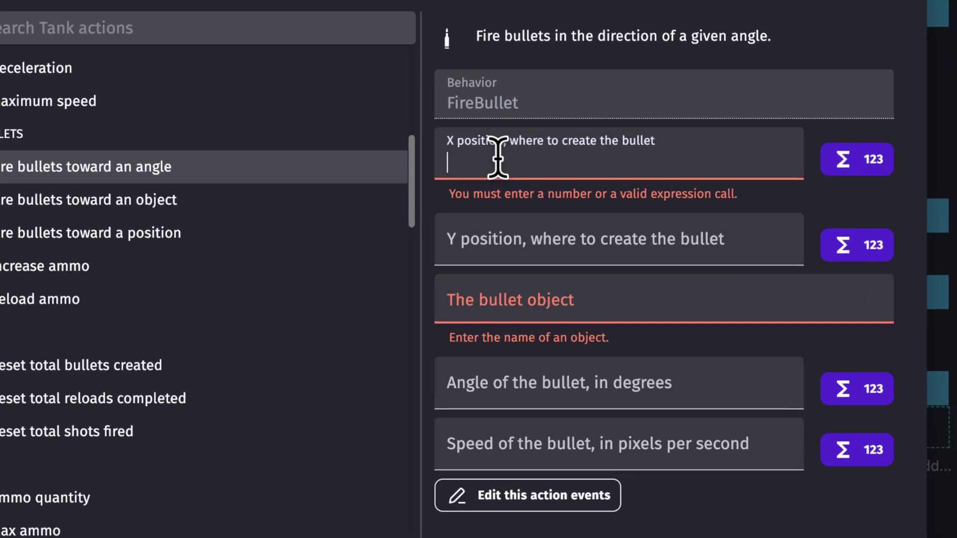
pyautogui.write('ta')
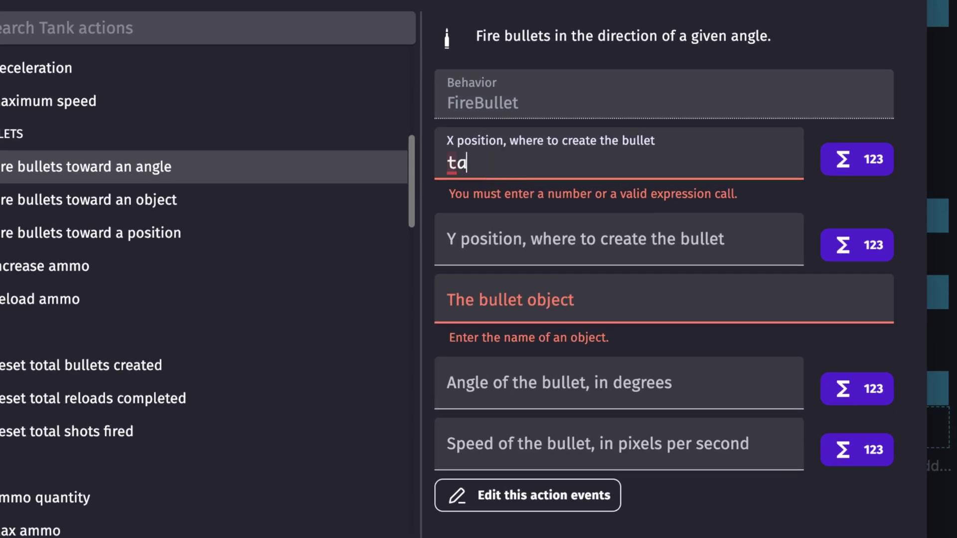
pyautogui.write('nkCenterX()')
pyautogui.click(542, 208)
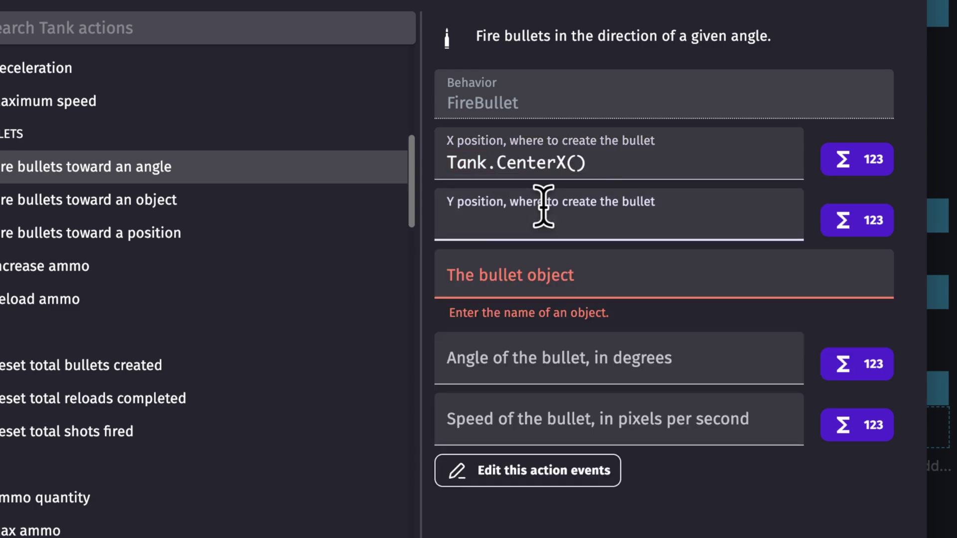
pyautogui.write('tank')
pyautogui.write('.center')
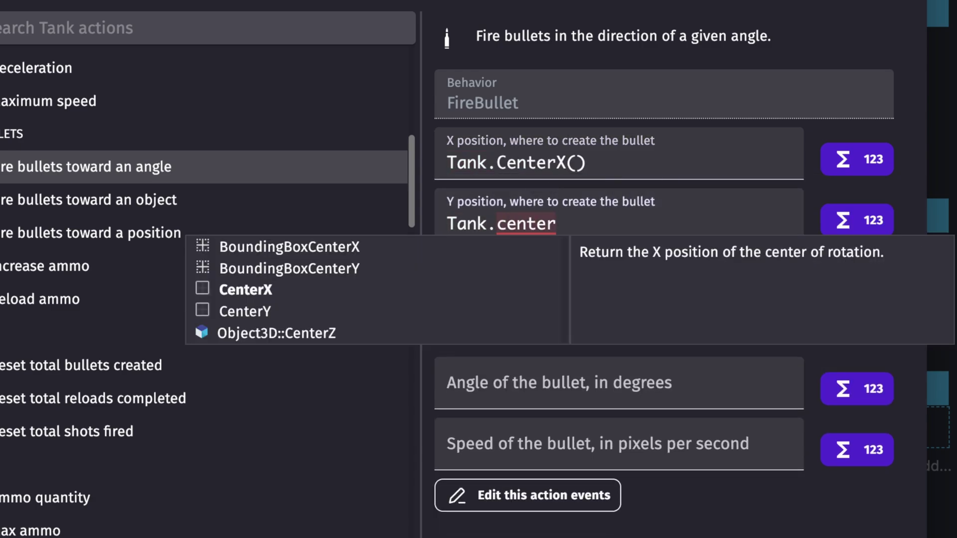
pyautogui.press('Down')
pyautogui.press('Return')
pyautogui.press('Tab')
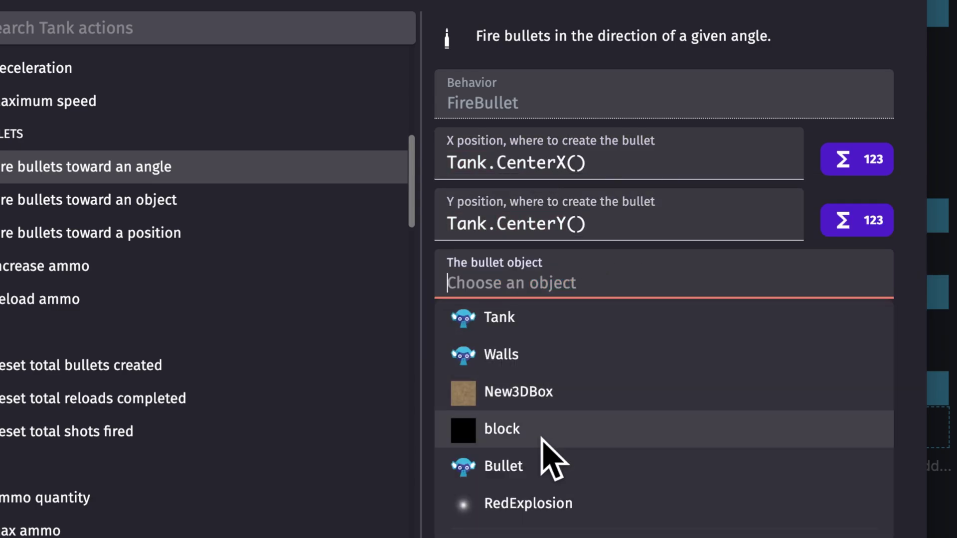
# Choose Bullet as the bullet object, set its angle to Tank.Angle() and its speed to 1000, and confirm the action.
pyautogui.click(543, 469)
pyautogui.click(582, 351)
pyautogui.write('ta')
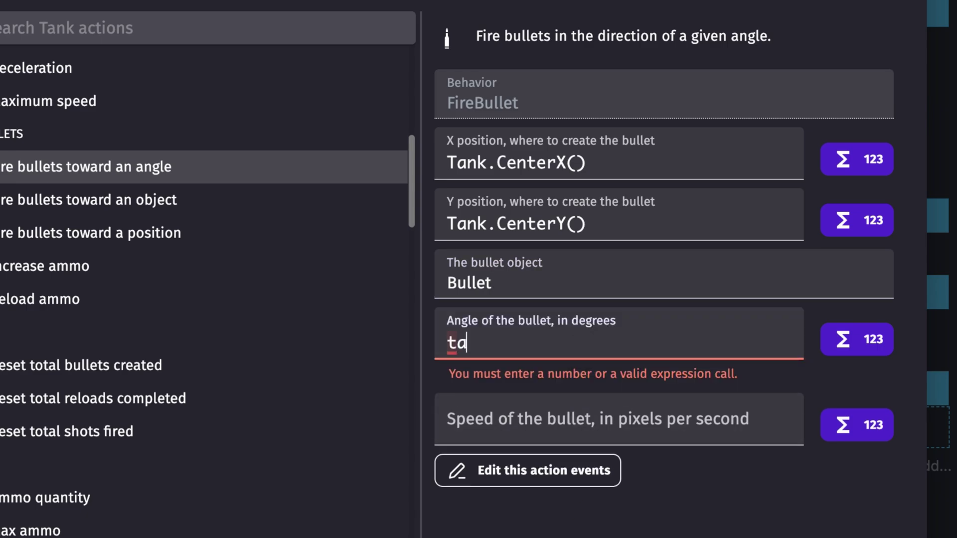
pyautogui.write('nk.')
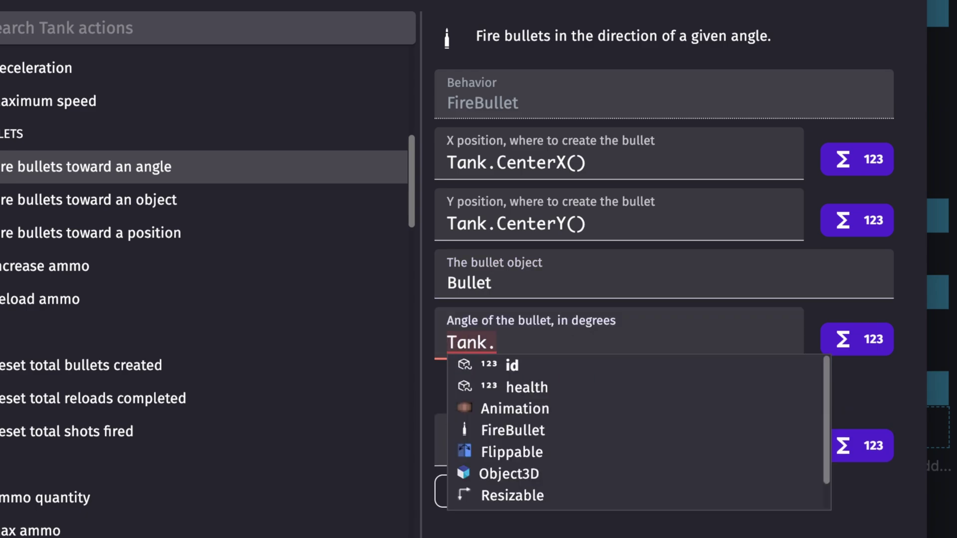
pyautogui.write('angle')
pyautogui.press('Return')
pyautogui.click(674, 393)
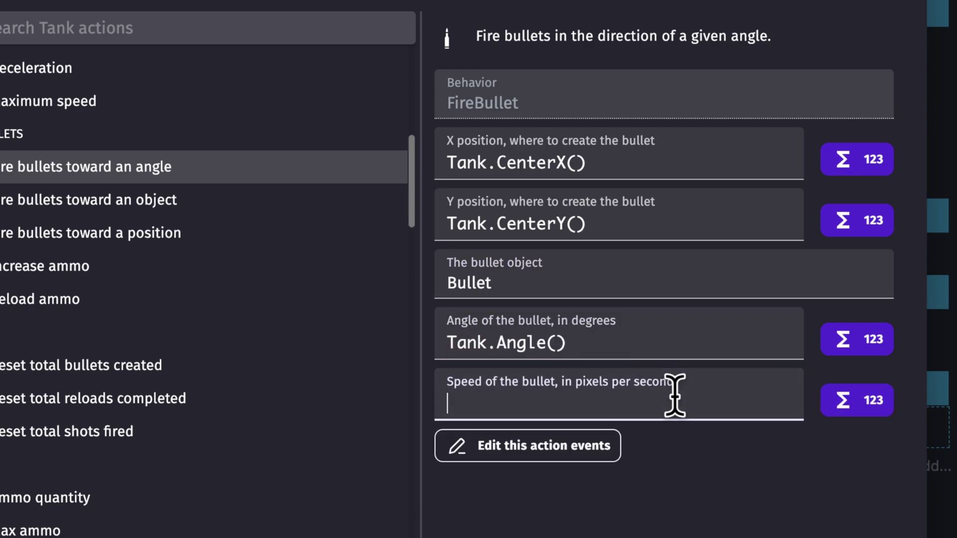
pyautogui.write('1000')
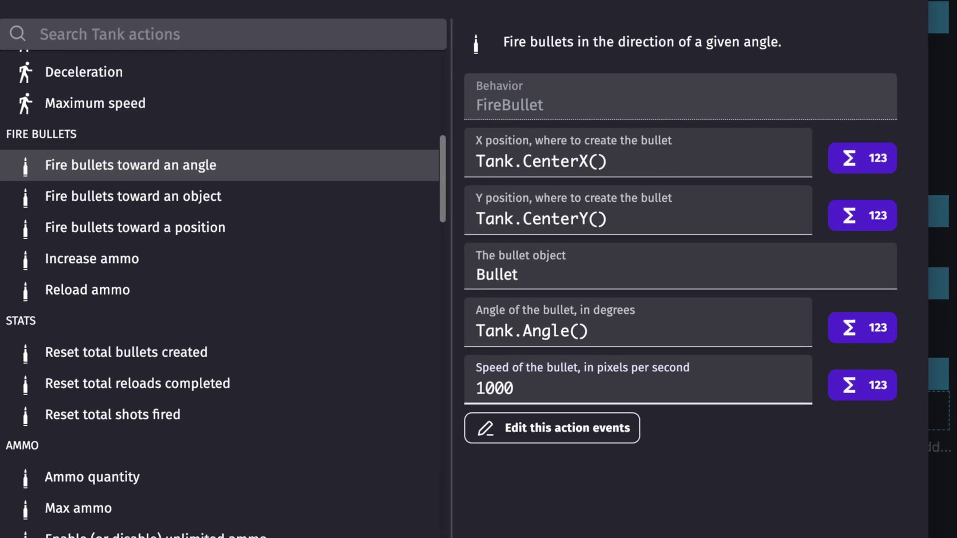
pyautogui.click(903, 496)
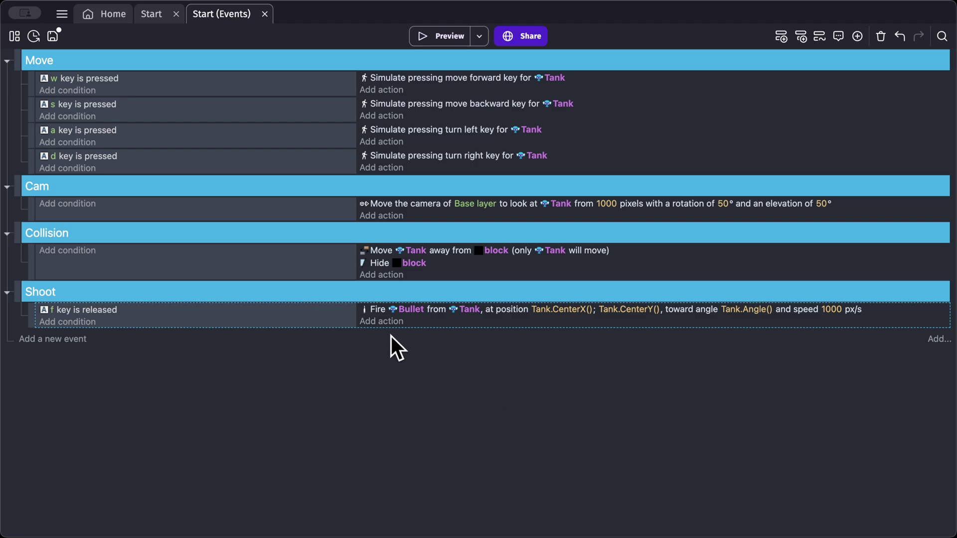
# Add a new event under Shoot with a condition testing whether Bullet is in collision with block.
pyautogui.click(781, 36)
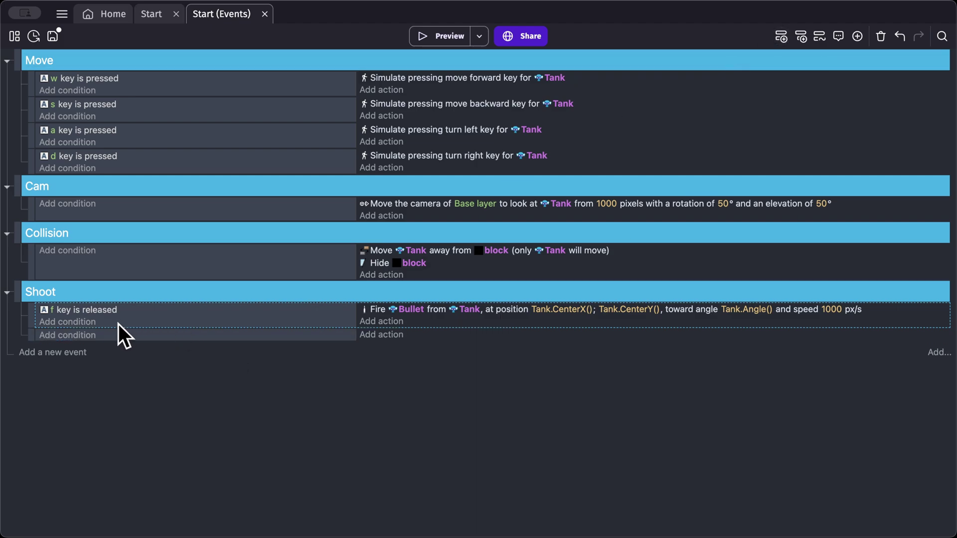
pyautogui.click(89, 336)
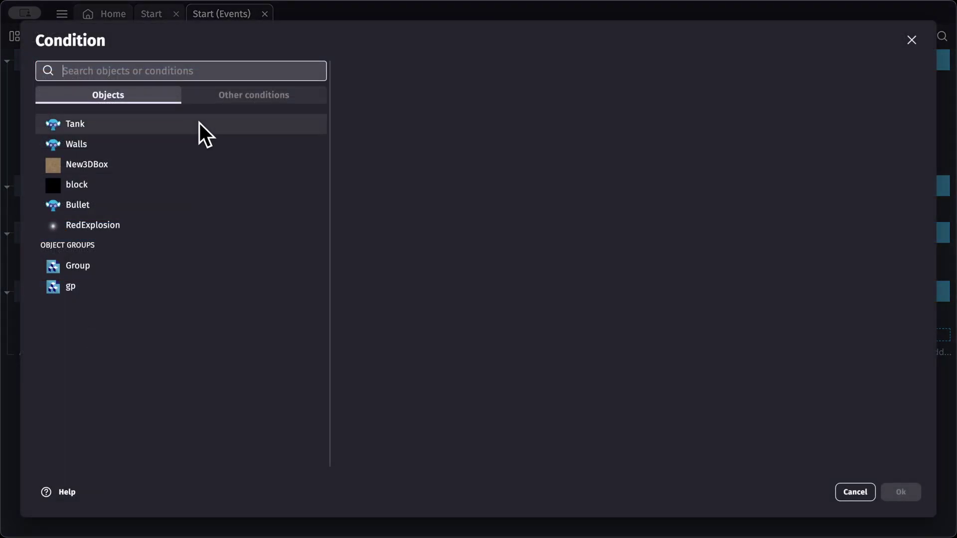
pyautogui.click(143, 206)
pyautogui.write('coll')
pyautogui.press('Return')
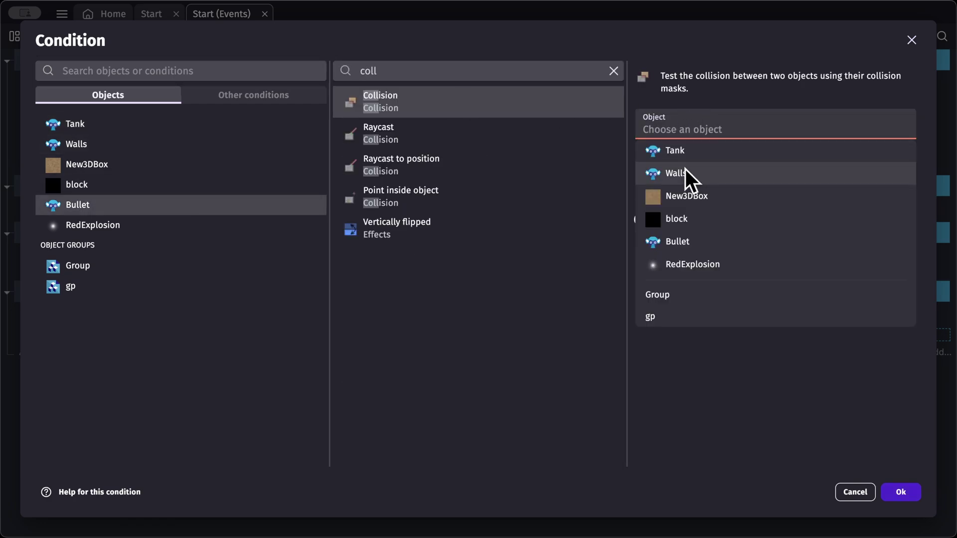
pyautogui.click(686, 217)
pyautogui.click(901, 492)
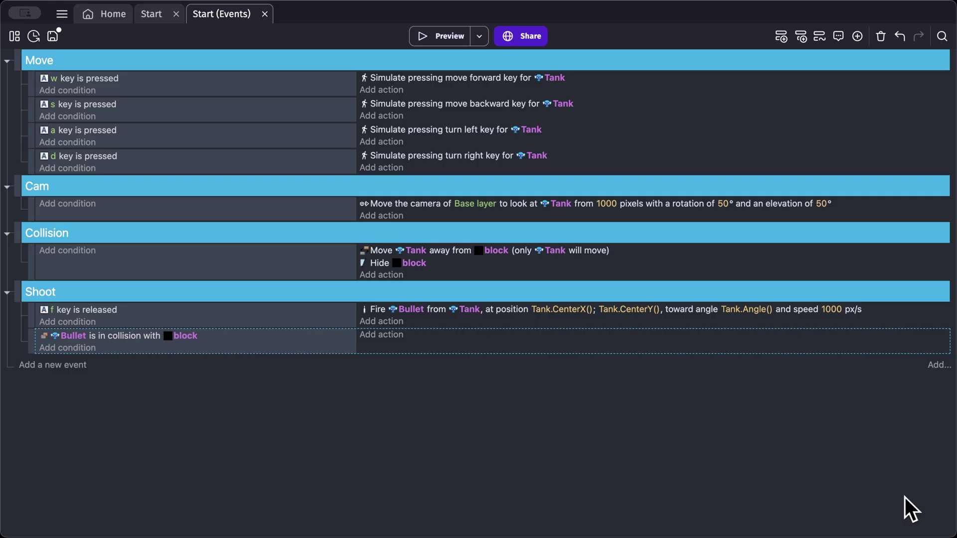
# Give the Bullet–block collision event a Create an object action for RedExplosion, with its X position set to Bullet.CenterX().
pyautogui.click(392, 336)
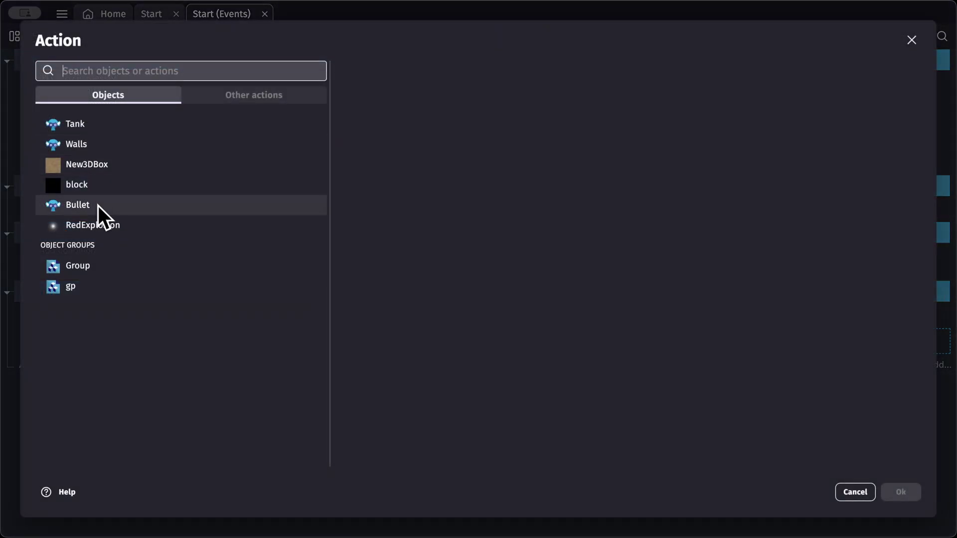
pyautogui.click(101, 223)
pyautogui.write('create')
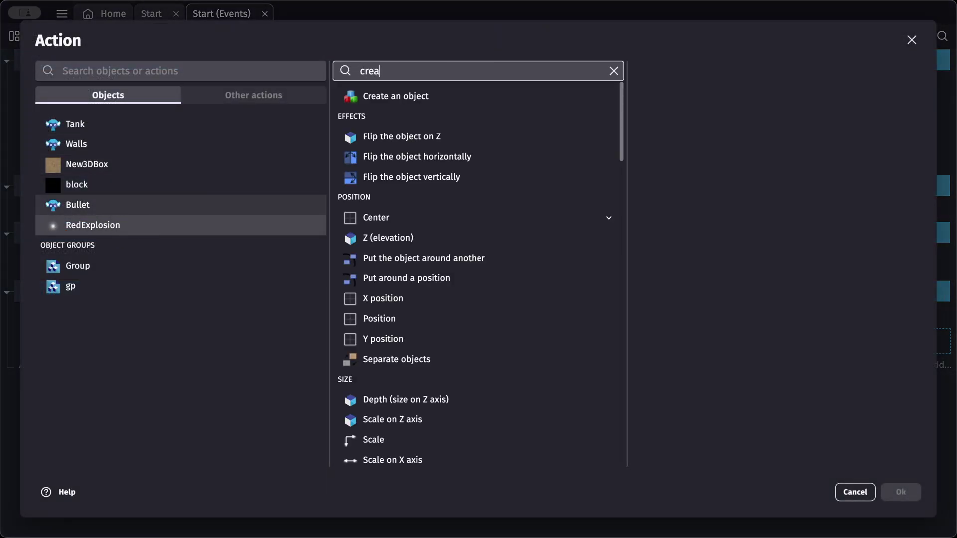
pyautogui.press('Return')
pyautogui.write('bu')
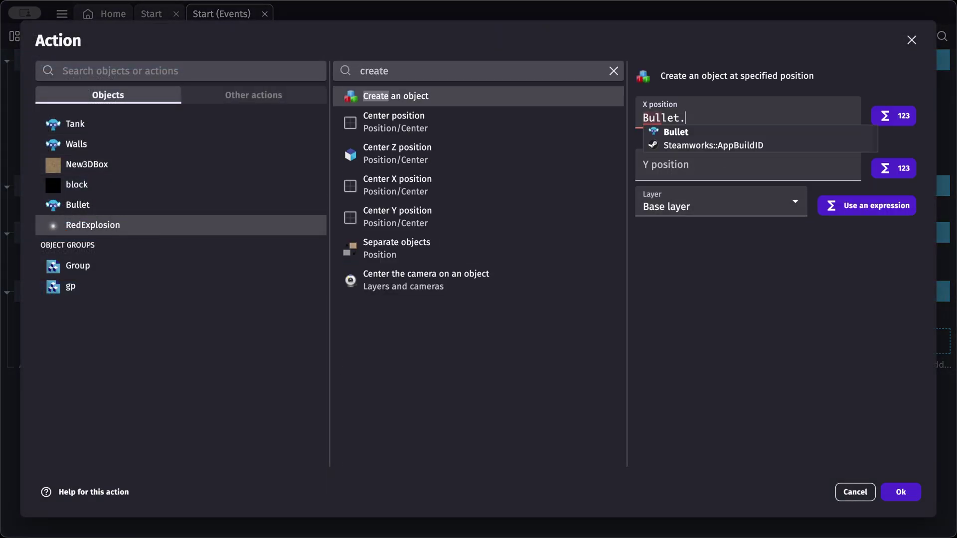
pyautogui.write('center')
pyautogui.press('Down')
pyautogui.press('Down')
pyautogui.press('Return')
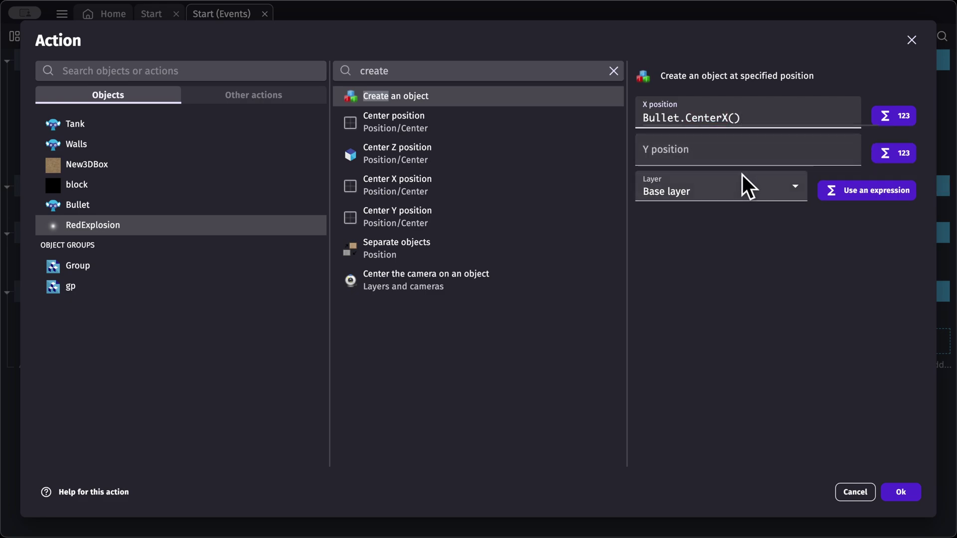
# Set the explosion's Y position to Bullet.CenterY() and confirm the action.
pyautogui.click(728, 153)
pyautogui.write('bul')
pyautogui.press('Return')
pyautogui.write('center')
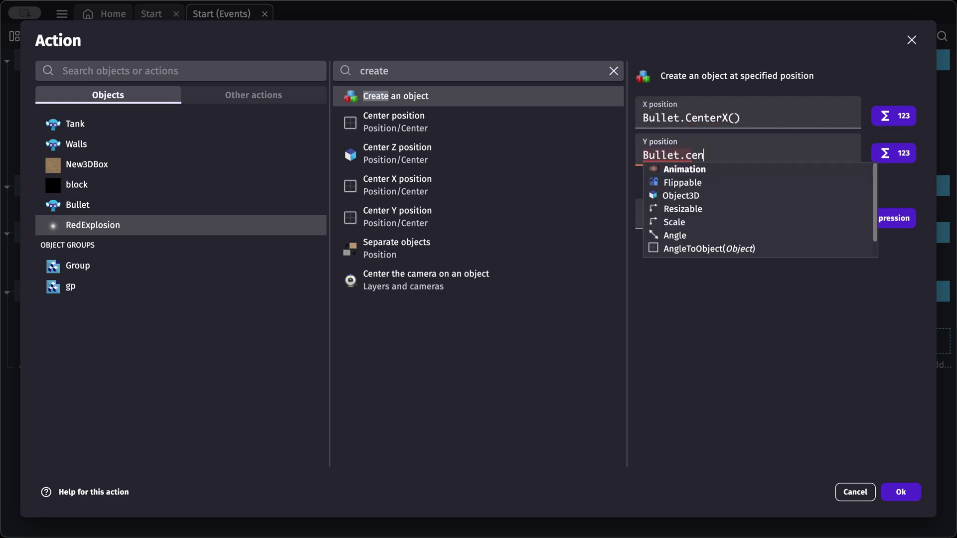
pyautogui.press('Down')
pyautogui.press('Down')
pyautogui.press('Down')
pyautogui.press('Return')
pyautogui.click(906, 492)
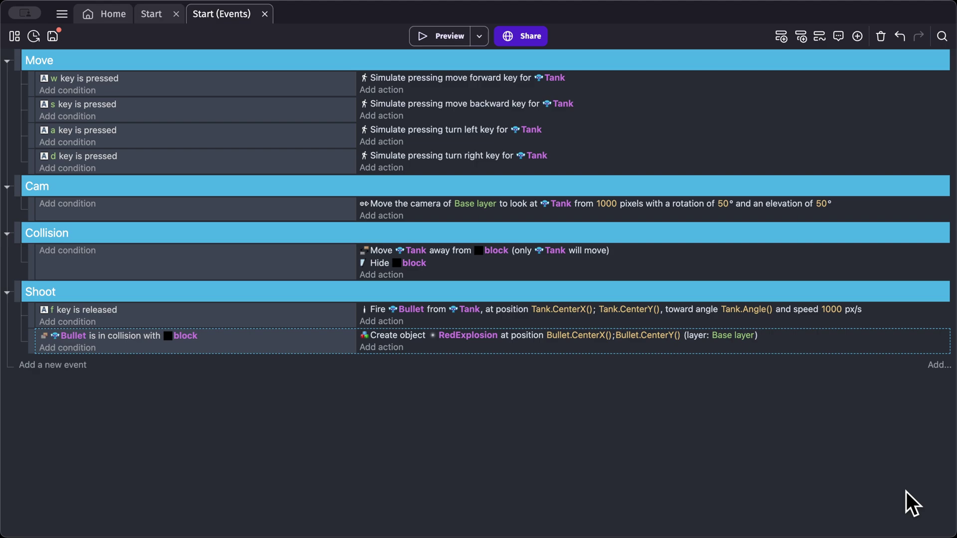
# Add an action to the f key event that sets Bullet's Z (elevation) to 53.
pyautogui.click(380, 319)
pyautogui.click(148, 204)
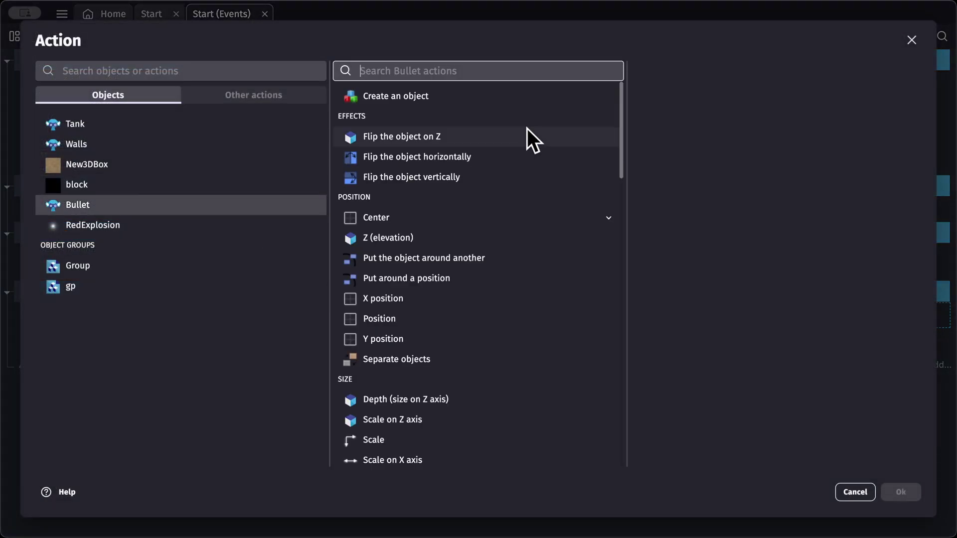
pyautogui.write('z')
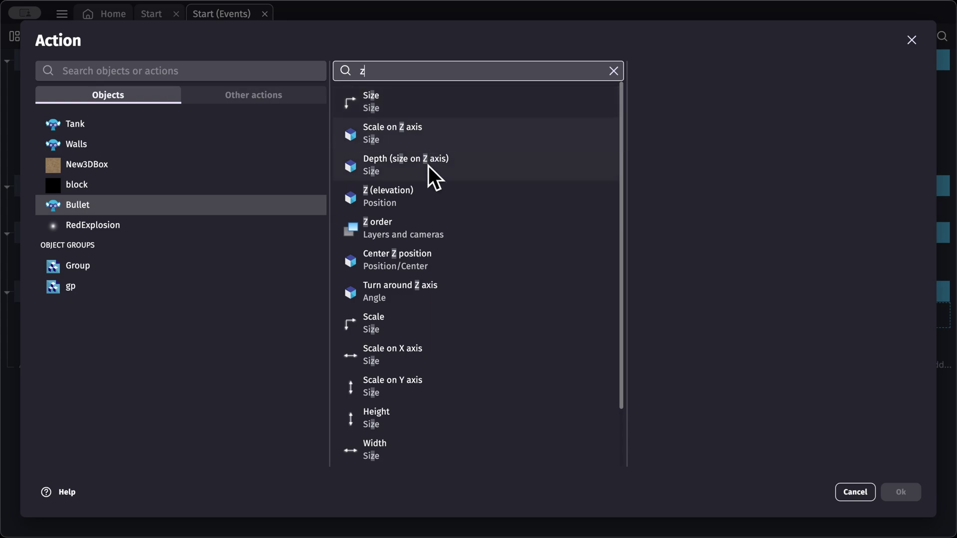
pyautogui.click(397, 192)
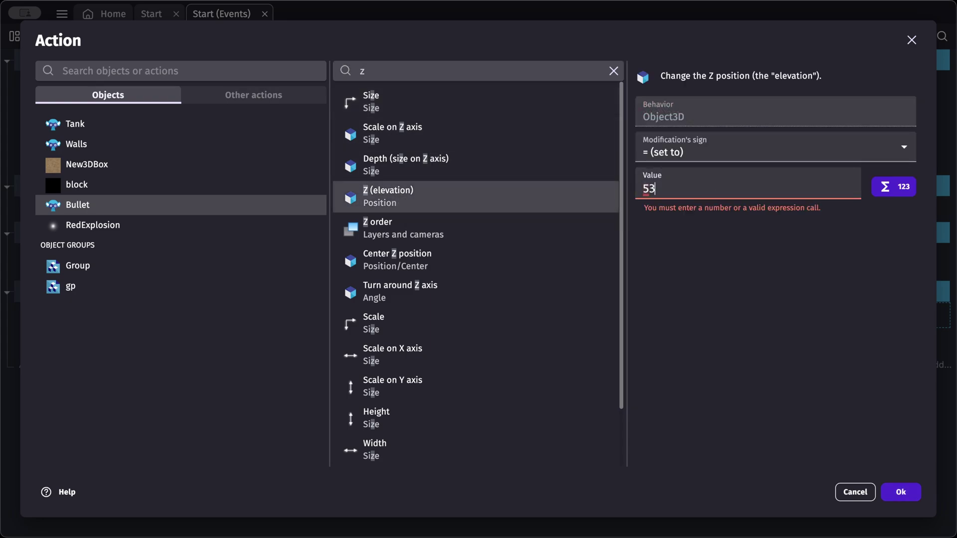
pyautogui.click(900, 492)
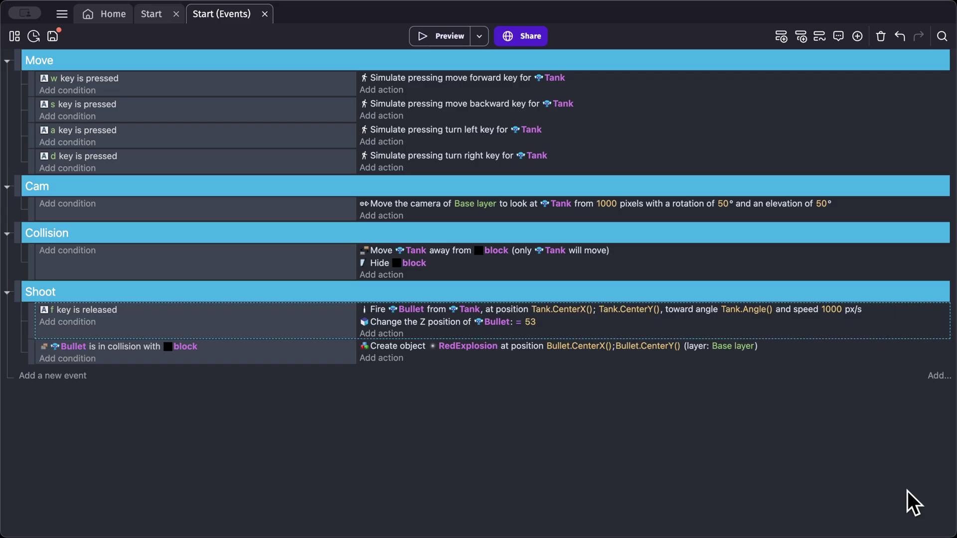
# Copy the Z position action into the Bullet–block collision event and change its object to RedExplosion.
pyautogui.rightClick(451, 322)
pyautogui.click(458, 329)
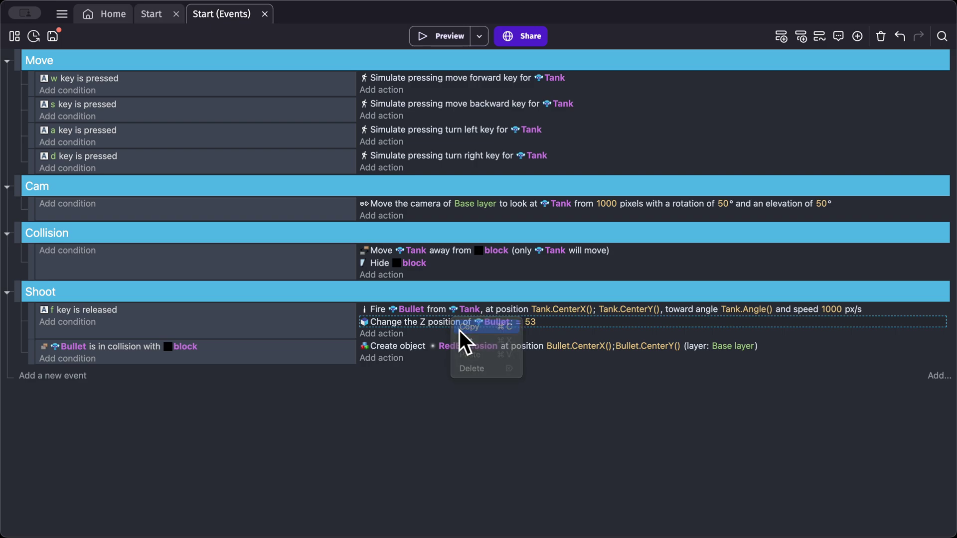
pyautogui.click(419, 359)
pyautogui.click(499, 358)
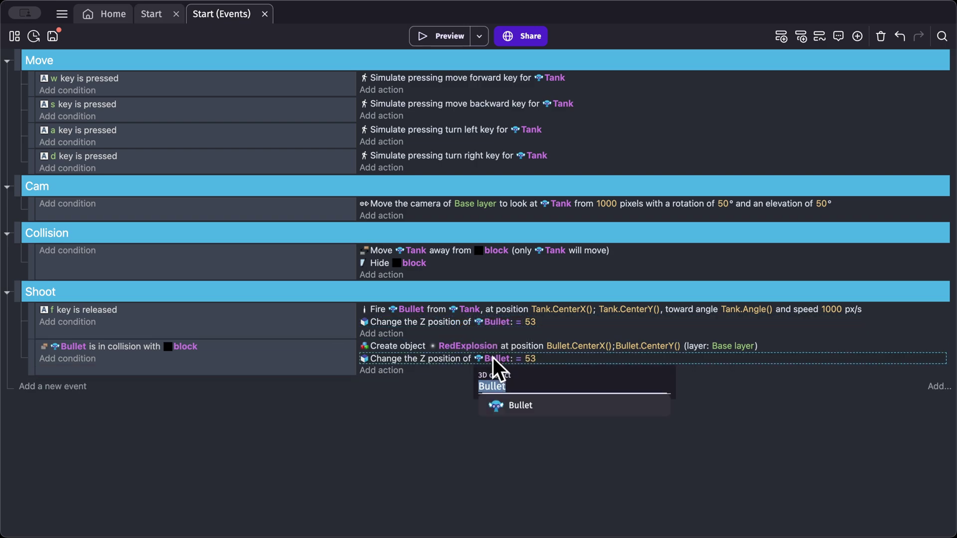
pyautogui.press('BackSpace')
pyautogui.write('red')
pyautogui.press('Return')
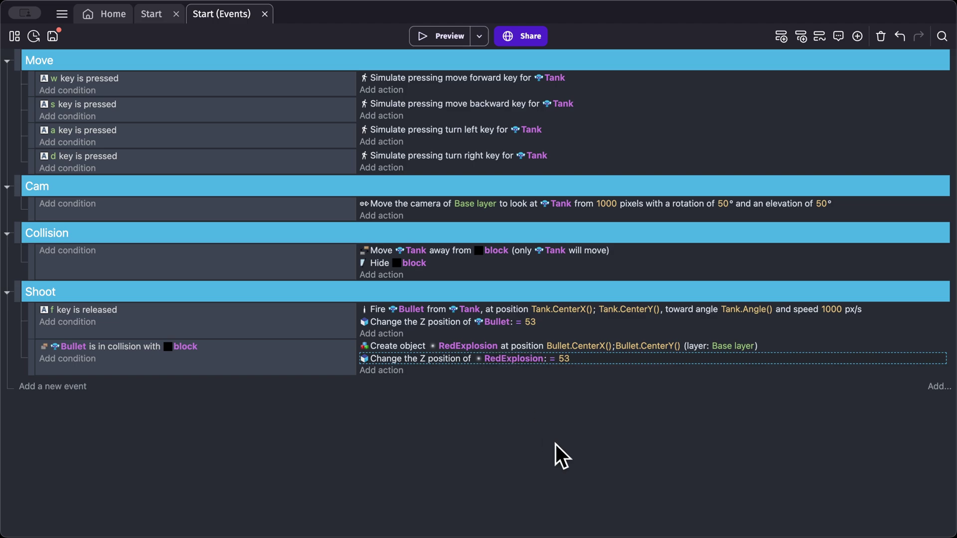
# Add a Delete the object action for Bullet at the end of the Bullet–block collision event.
pyautogui.click(378, 371)
pyautogui.write('delete')
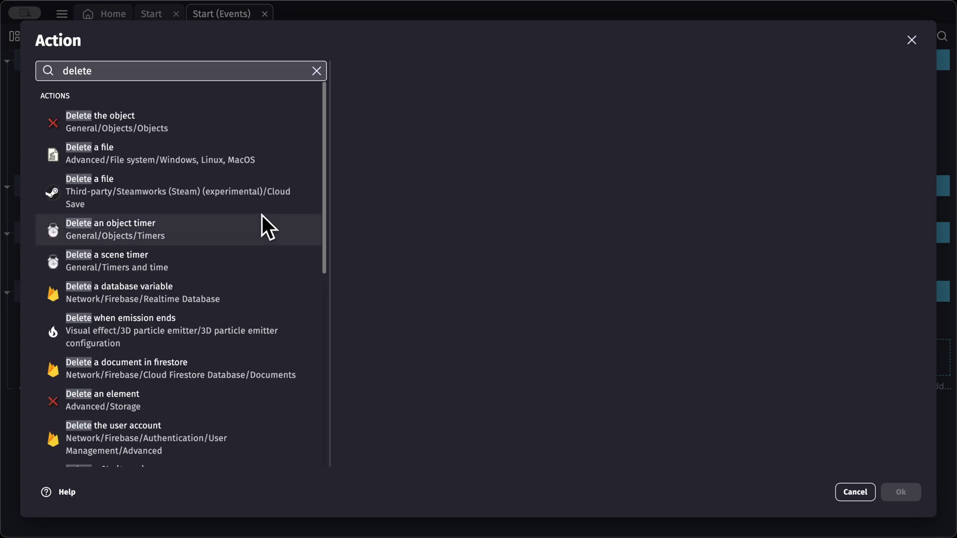
pyautogui.doubleClick(172, 130)
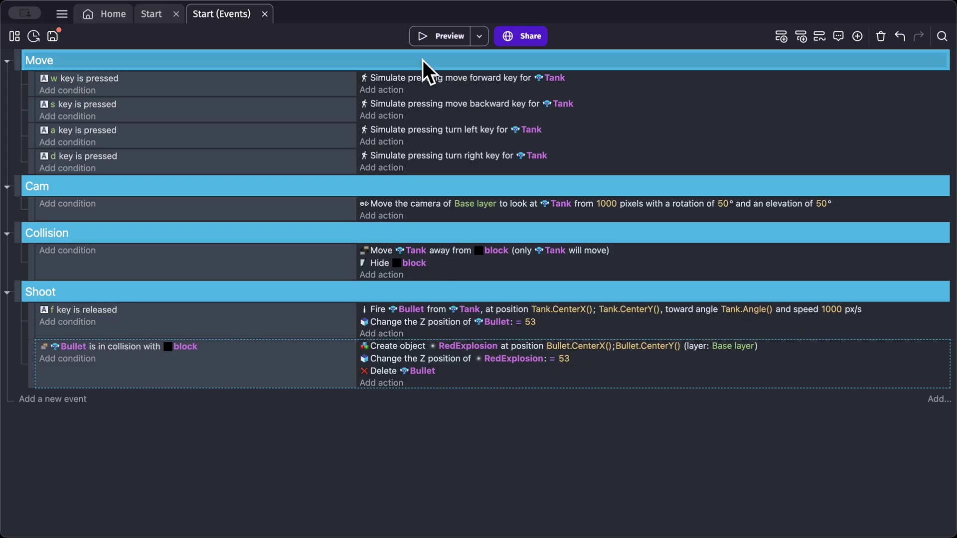
# Preview the game, driving the tank through the maze and firing bullets at the walls to test shooting and explosions.
pyautogui.click(445, 36)
pyautogui.press('w')
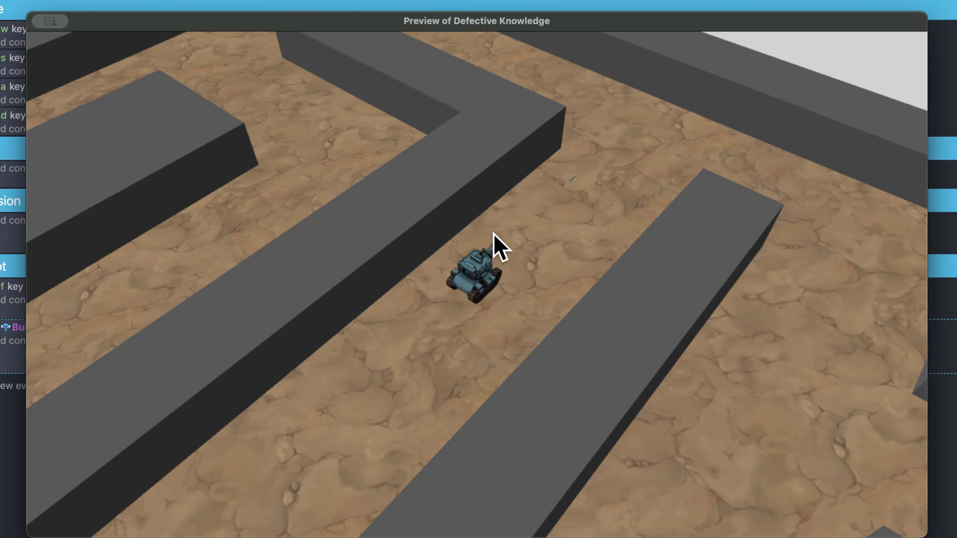
pyautogui.press('f')
pyautogui.press('a')
pyautogui.press('w')
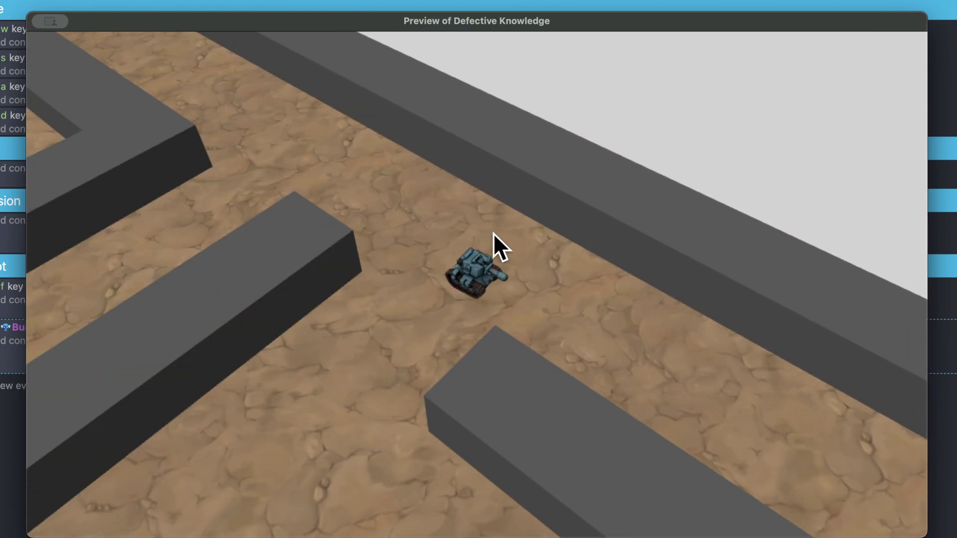
pyautogui.press('w')
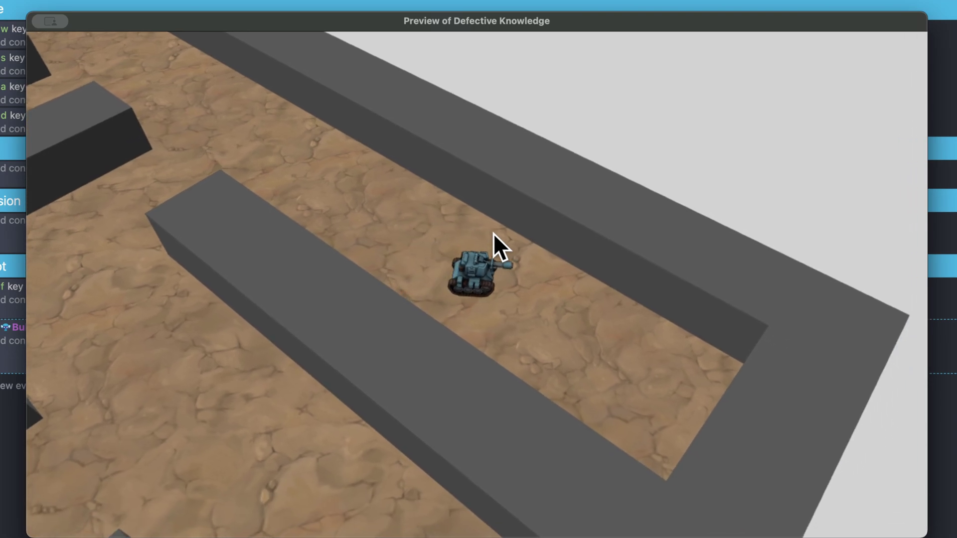
pyautogui.press('f')
pyautogui.press('a')
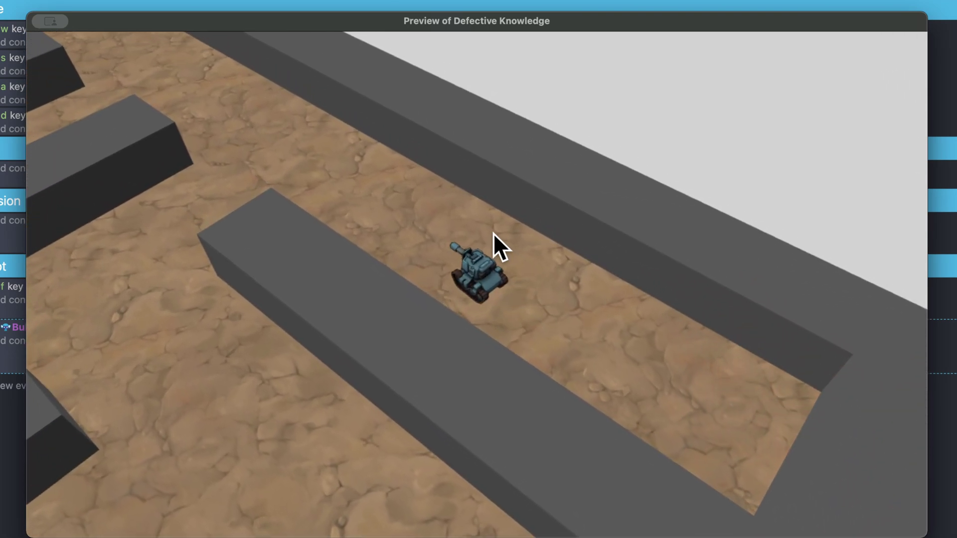
pyautogui.press('w')
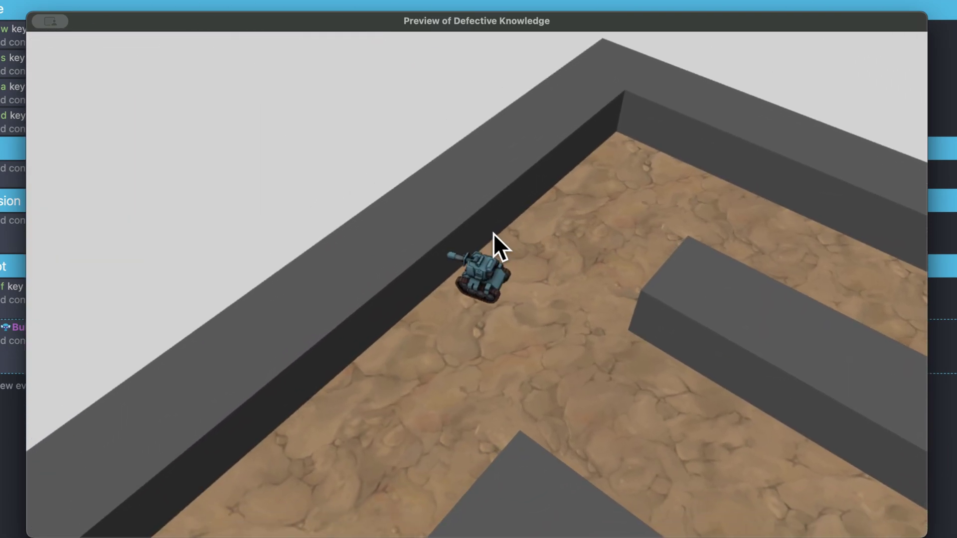
pyautogui.press('d')
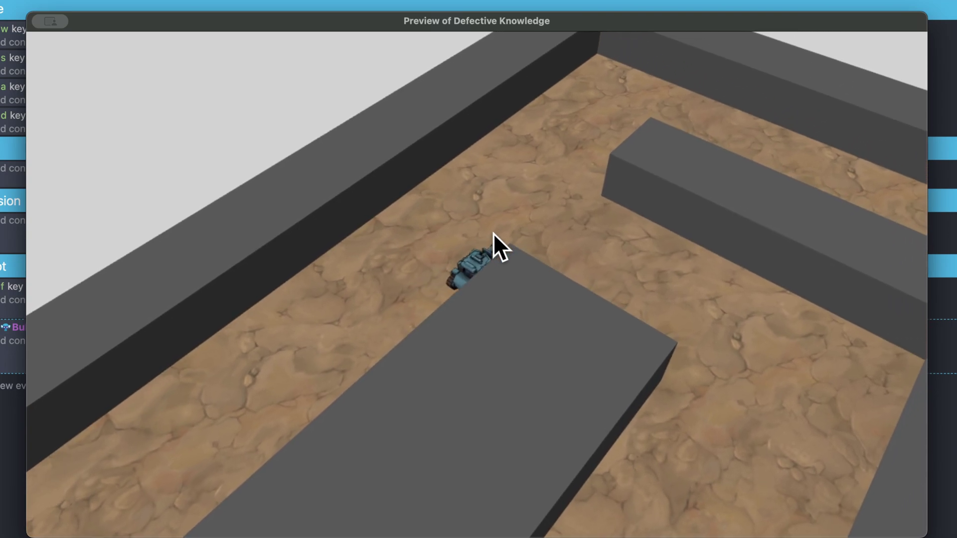
pyautogui.press('d')
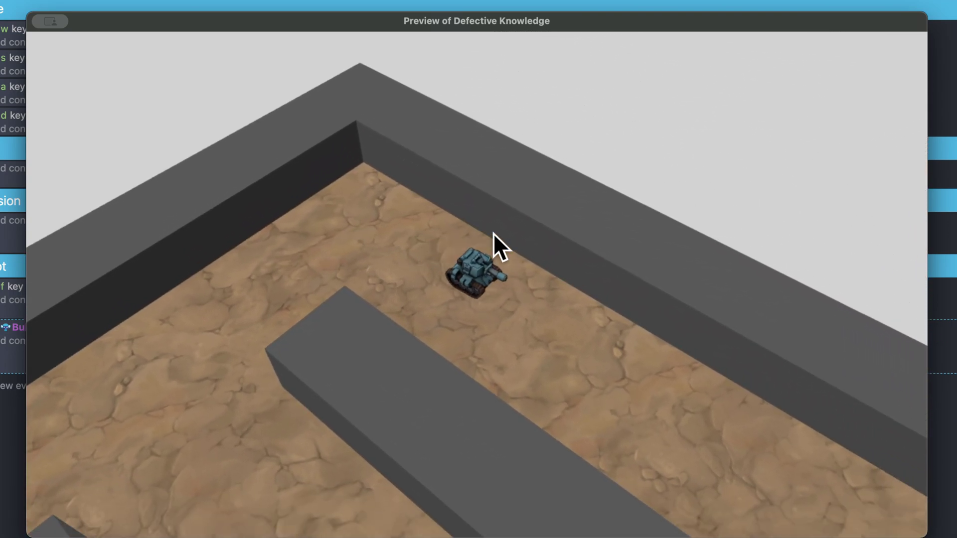
pyautogui.press('d')
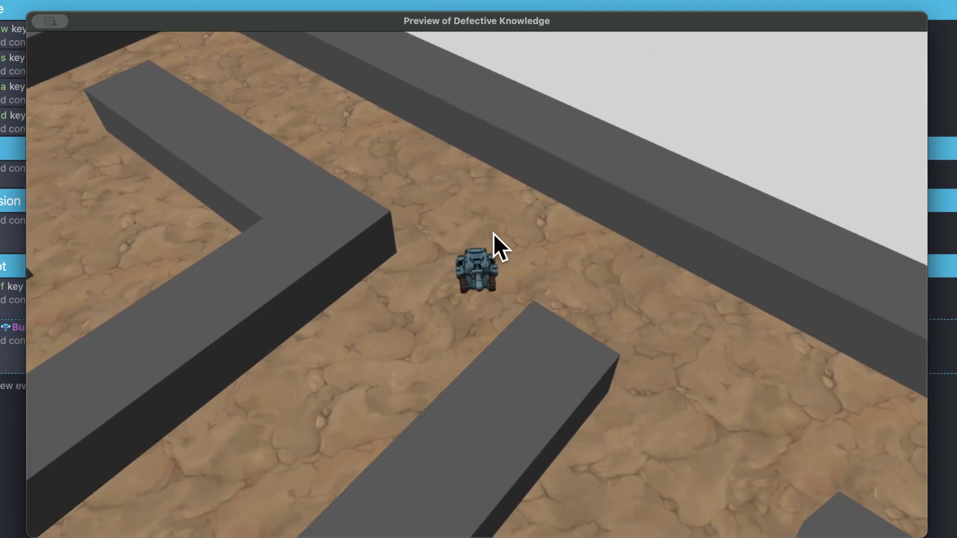
pyautogui.press('d')
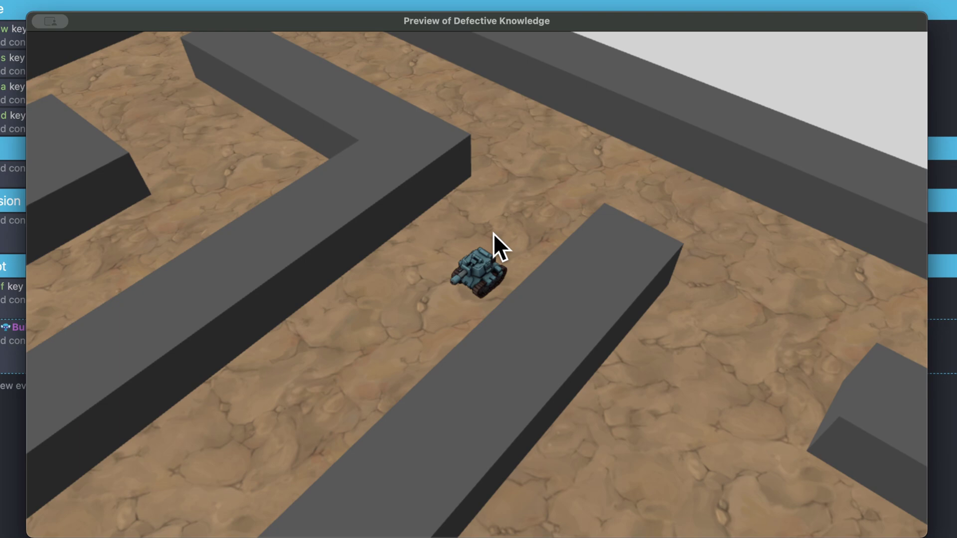